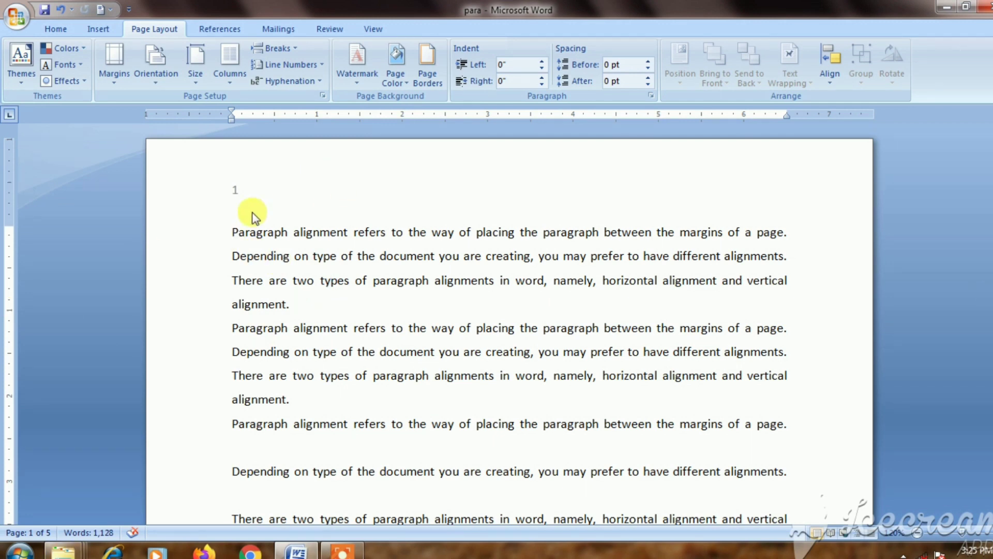
Step: Select all the document text and lay it out in three columns
{"action": "mouse_move", "coordinate": [230, 231]}
{"action": "left_mouse_down"}
{"action": "mouse_move", "coordinate": [241, 282]}
{"action": "mouse_move", "coordinate": [222, 348]}
{"action": "left_mouse_up"}
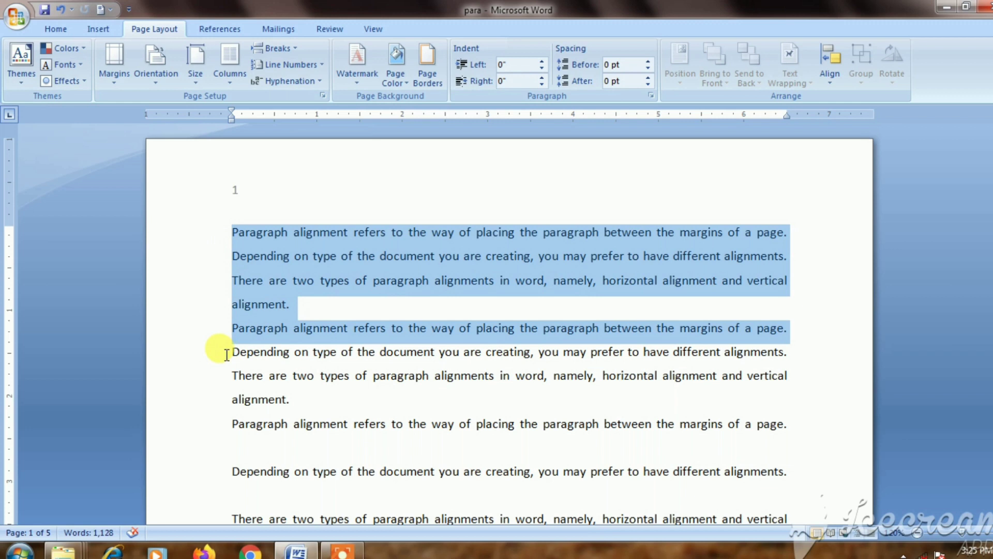
{"action": "key", "text": "ctrl+a"}
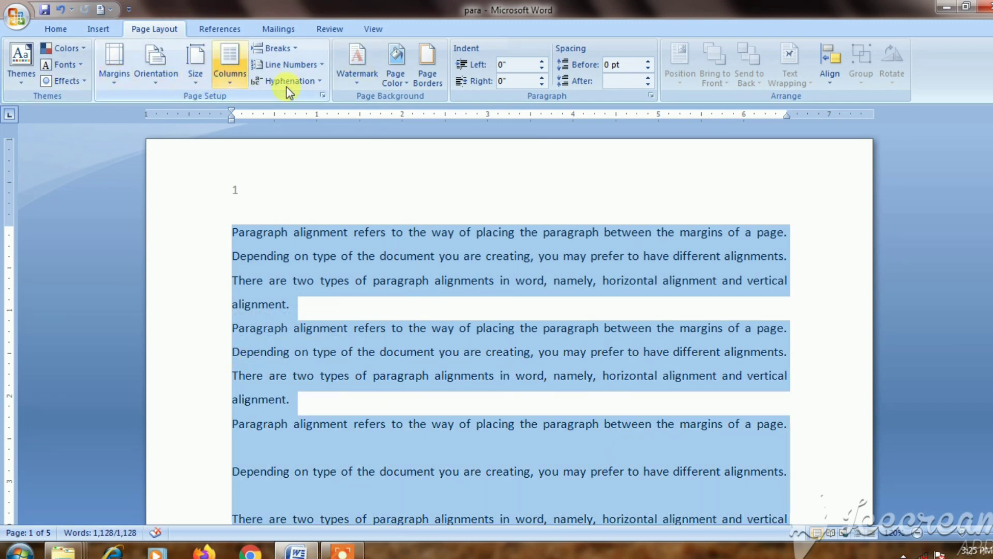
{"action": "left_click", "coordinate": [233, 70]}
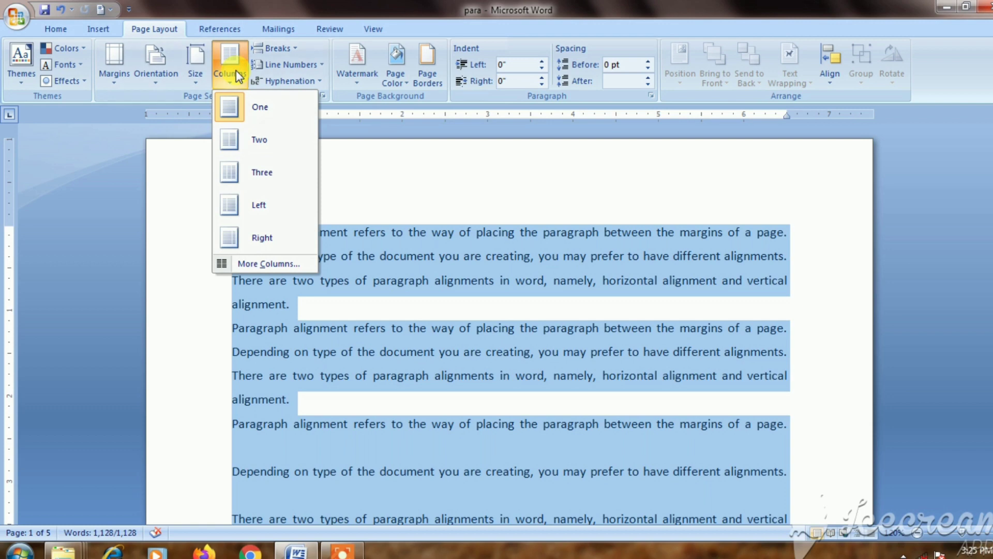
{"action": "left_click", "coordinate": [258, 170]}
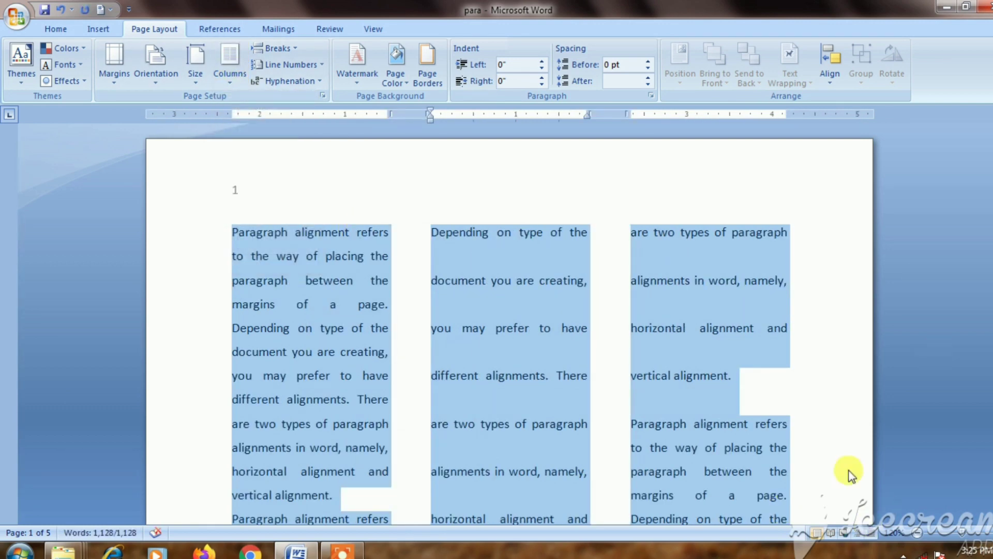
{"action": "scroll", "coordinate": [777, 404], "scroll_direction": "down", "scroll_amount": 5}
{"action": "scroll", "coordinate": [726, 357], "scroll_direction": "down", "scroll_amount": 5}
{"action": "scroll", "coordinate": [730, 349], "scroll_direction": "down", "scroll_amount": 1}
{"action": "scroll", "coordinate": [733, 342], "scroll_direction": "down", "scroll_amount": 6}
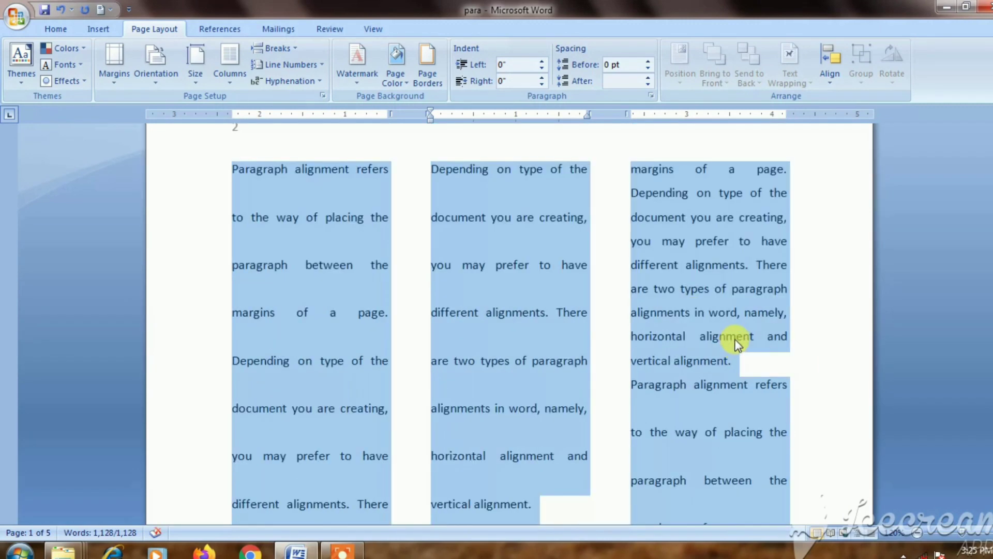
{"action": "scroll", "coordinate": [692, 304], "scroll_direction": "up", "scroll_amount": 7}
{"action": "scroll", "coordinate": [667, 282], "scroll_direction": "up", "scroll_amount": 8}
{"action": "scroll", "coordinate": [58, 50], "scroll_direction": "up", "scroll_amount": 1}
{"action": "scroll", "coordinate": [57, 50], "scroll_direction": "up", "scroll_amount": 1}
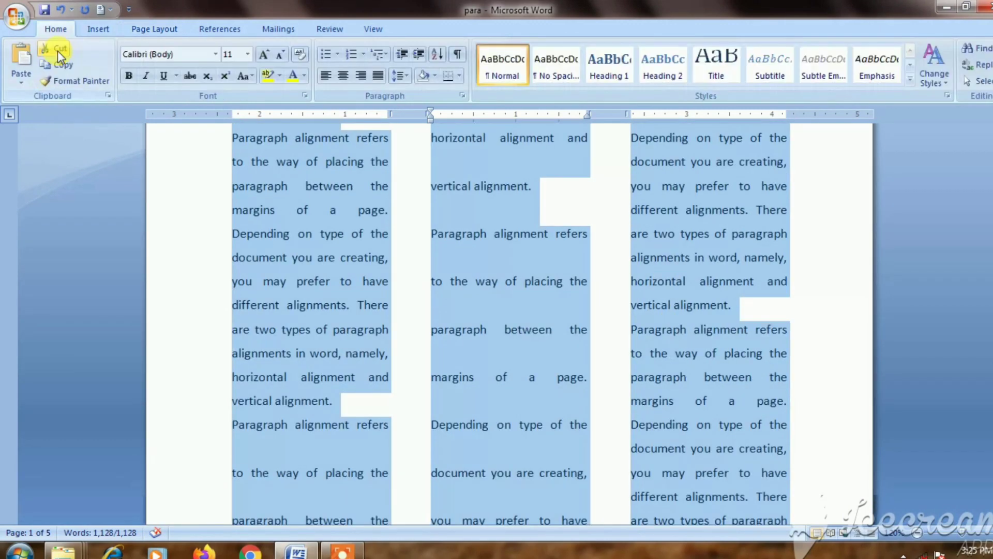
Step: Undo the three-column layout and set a single column through More Columns
{"action": "key", "text": "ctrl+z"}
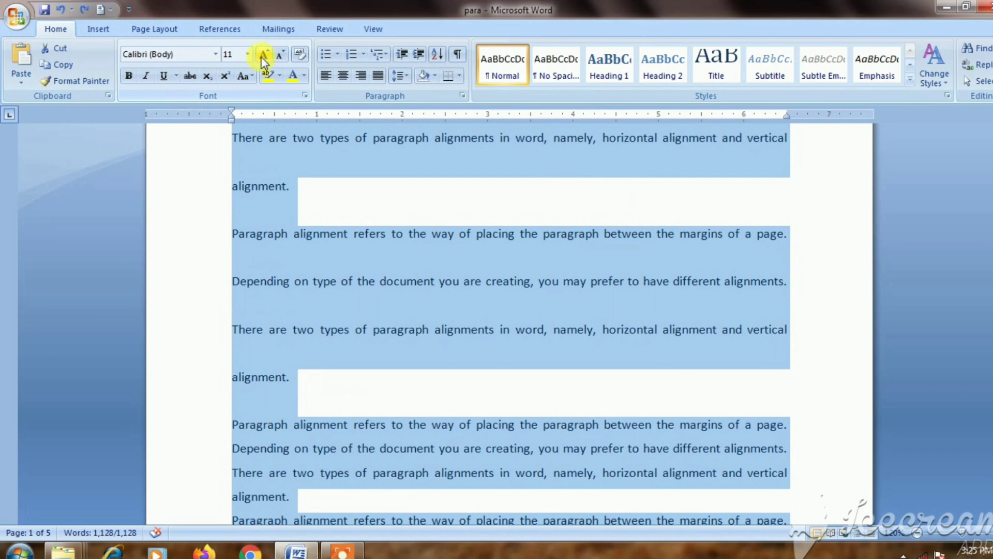
{"action": "left_click", "coordinate": [141, 28]}
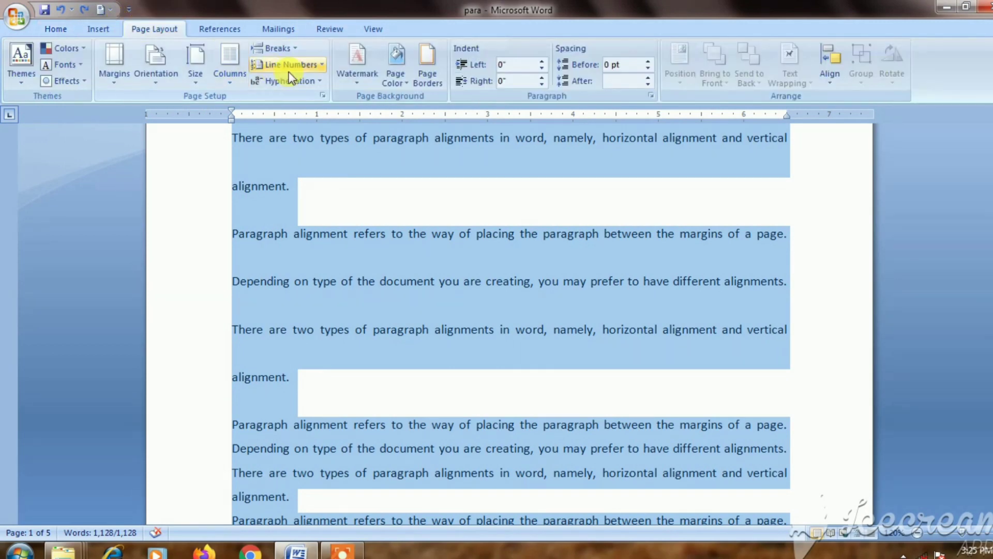
{"action": "left_click", "coordinate": [228, 75]}
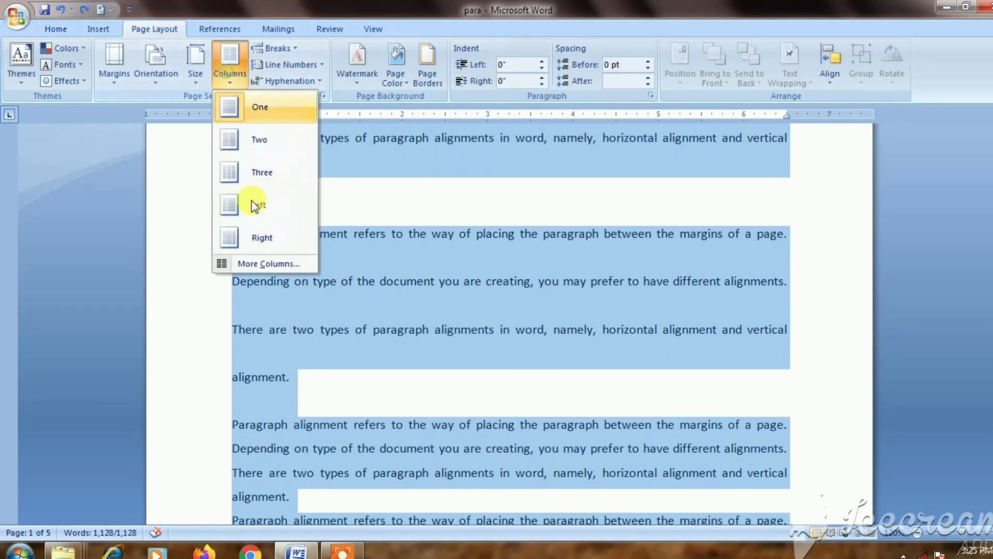
{"action": "left_click", "coordinate": [268, 263]}
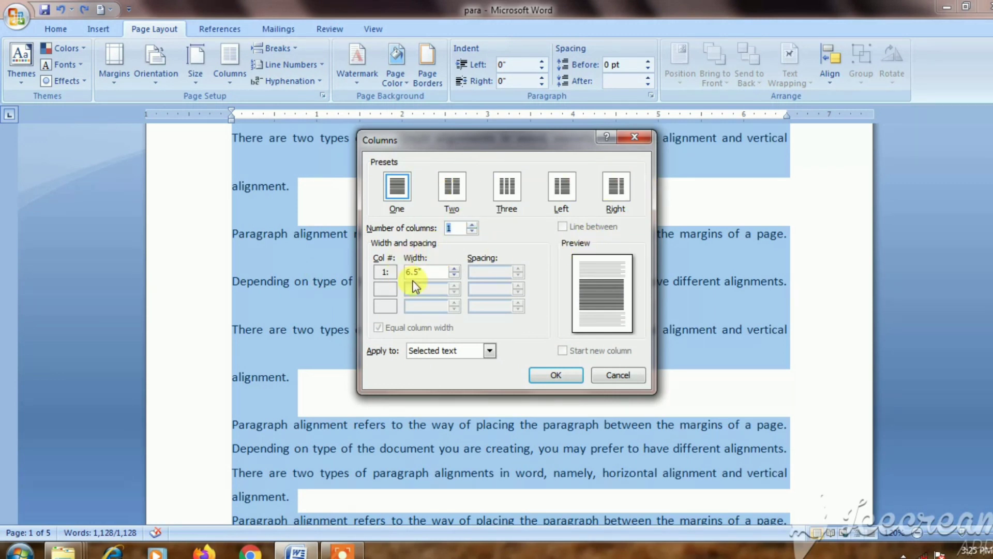
{"action": "left_click", "coordinate": [554, 375]}
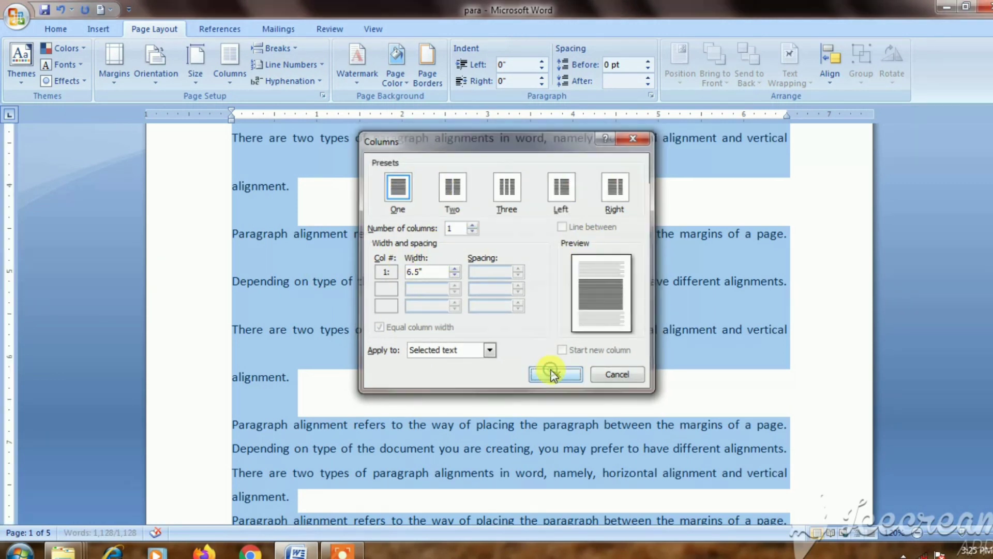
{"action": "left_click", "coordinate": [375, 233]}
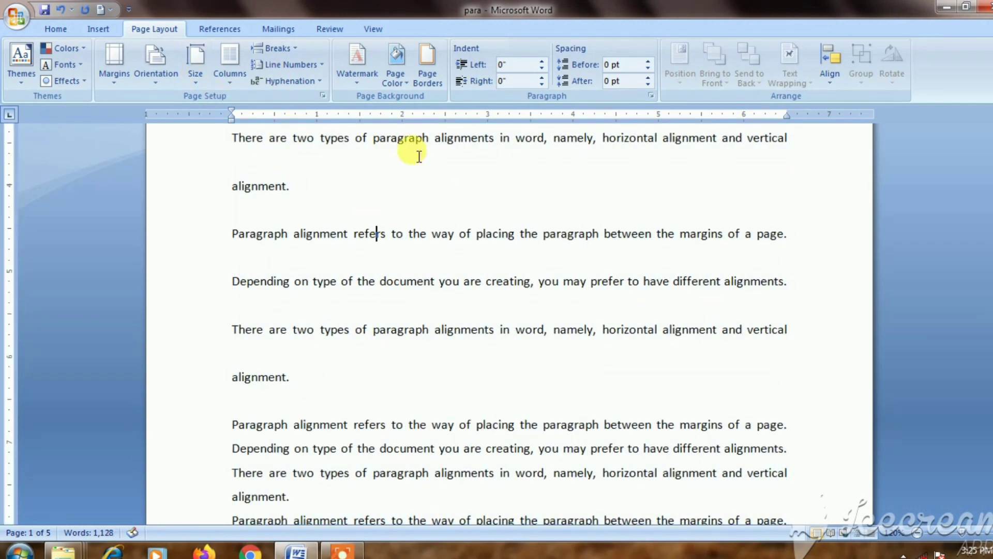
{"action": "left_click", "coordinate": [558, 295]}
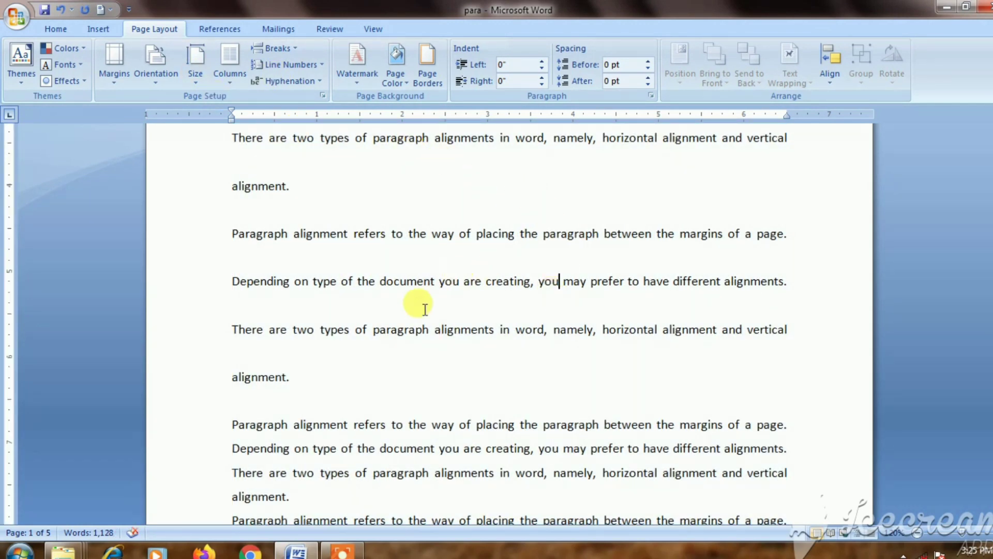
{"action": "scroll", "coordinate": [577, 299], "scroll_direction": "up", "scroll_amount": 5}
{"action": "scroll", "coordinate": [547, 247], "scroll_direction": "up", "scroll_amount": 5}
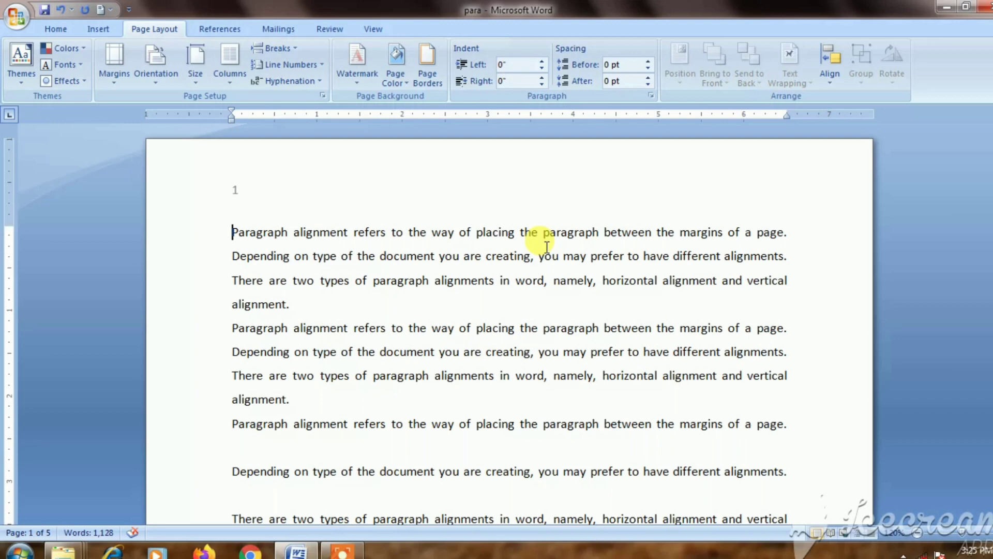
{"action": "scroll", "coordinate": [628, 311], "scroll_direction": "down", "scroll_amount": 3}
{"action": "scroll", "coordinate": [644, 316], "scroll_direction": "up", "scroll_amount": 3}
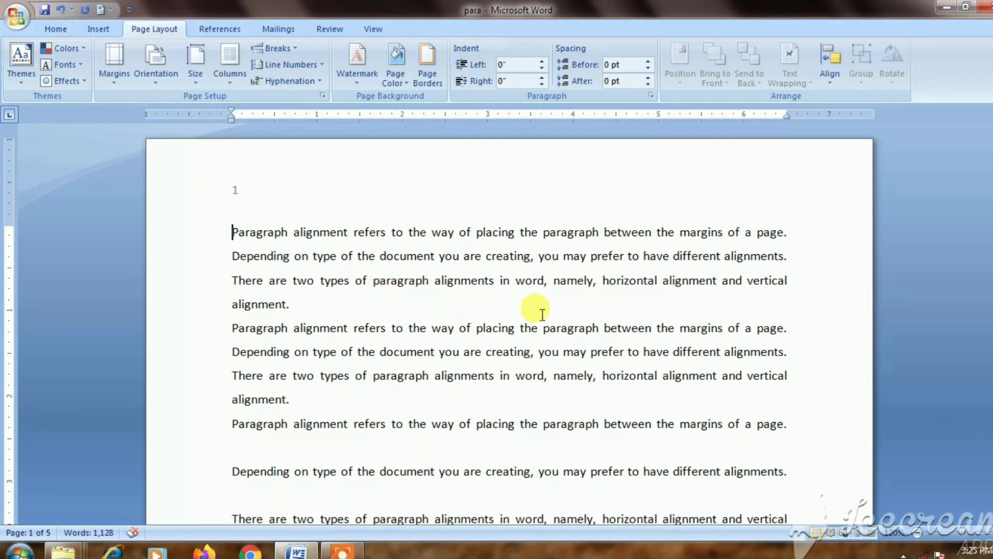
{"action": "scroll", "coordinate": [705, 344], "scroll_direction": "down", "scroll_amount": 1}
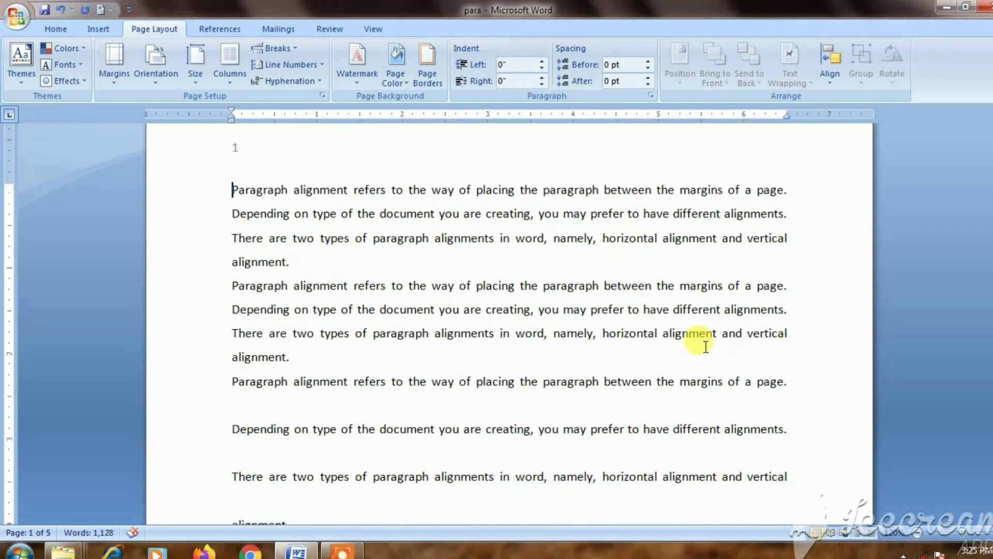
{"action": "scroll", "coordinate": [705, 346], "scroll_direction": "down", "scroll_amount": 2}
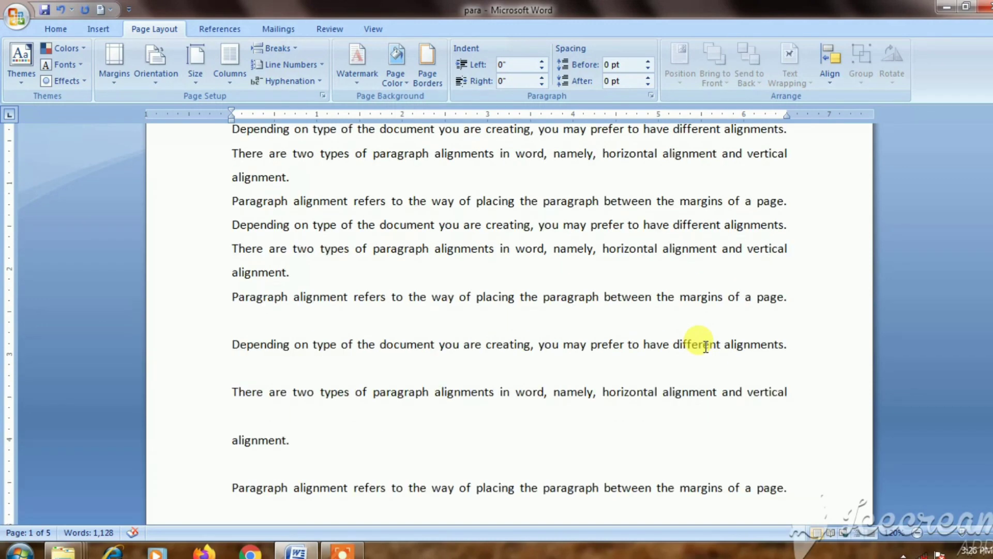
{"action": "scroll", "coordinate": [703, 345], "scroll_direction": "down", "scroll_amount": 2}
{"action": "scroll", "coordinate": [703, 344], "scroll_direction": "down", "scroll_amount": 1}
{"action": "scroll", "coordinate": [698, 311], "scroll_direction": "up", "scroll_amount": 6}
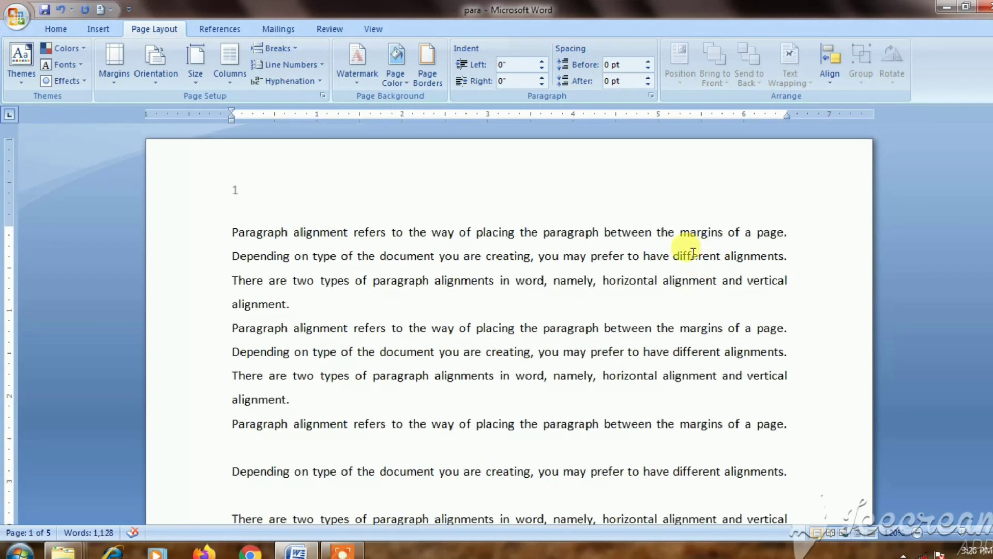
Step: Place the caret after 'alignment' in the first sentence to make it 'alignments'
{"action": "left_click_drag", "start_coordinate": [294, 232], "coordinate": [349, 231]}
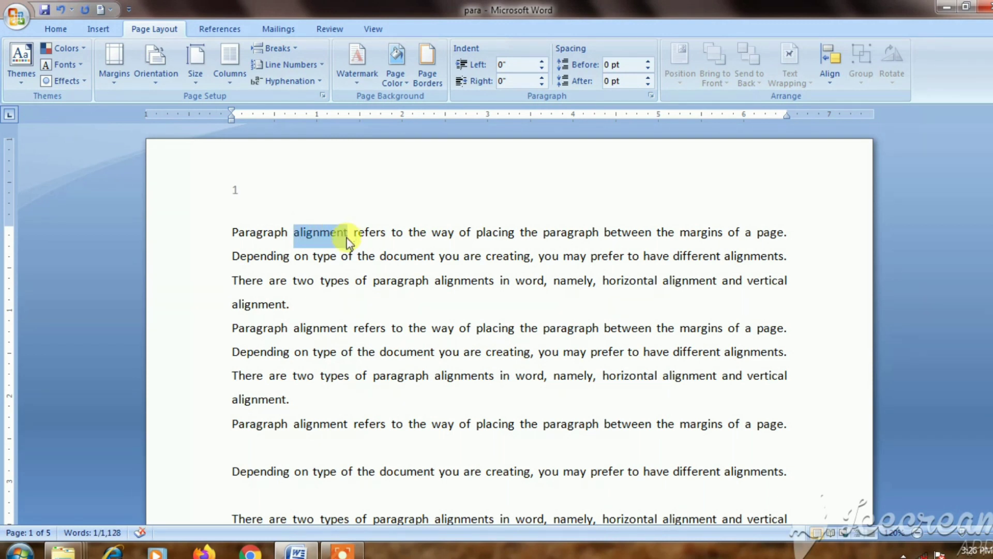
{"action": "left_click", "coordinate": [348, 232]}
{"action": "type", "text": "s"}
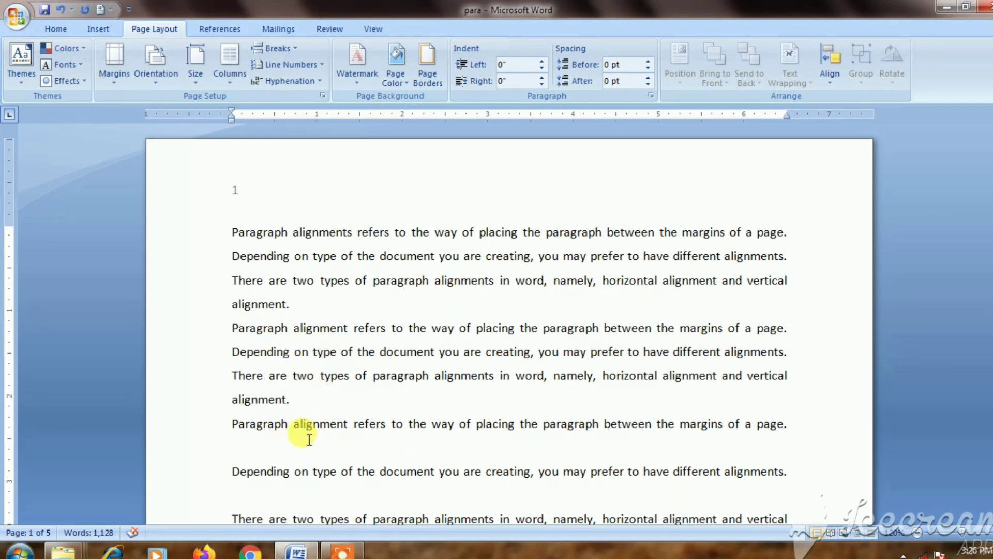
{"action": "scroll", "coordinate": [305, 439], "scroll_direction": "down", "scroll_amount": 2}
{"action": "scroll", "coordinate": [304, 424], "scroll_direction": "down", "scroll_amount": 1}
{"action": "scroll", "coordinate": [298, 413], "scroll_direction": "up", "scroll_amount": 1}
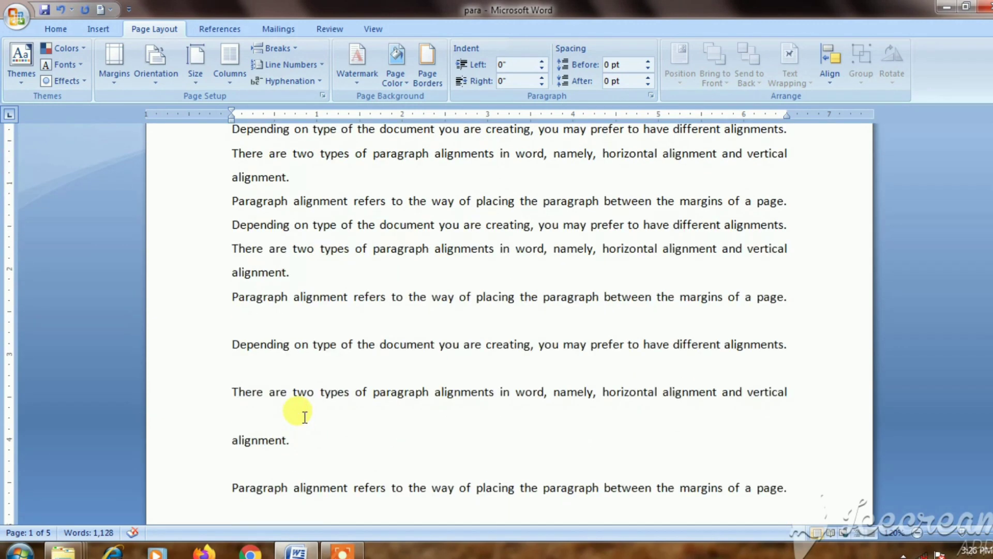
{"action": "scroll", "coordinate": [296, 407], "scroll_direction": "up", "scroll_amount": 2}
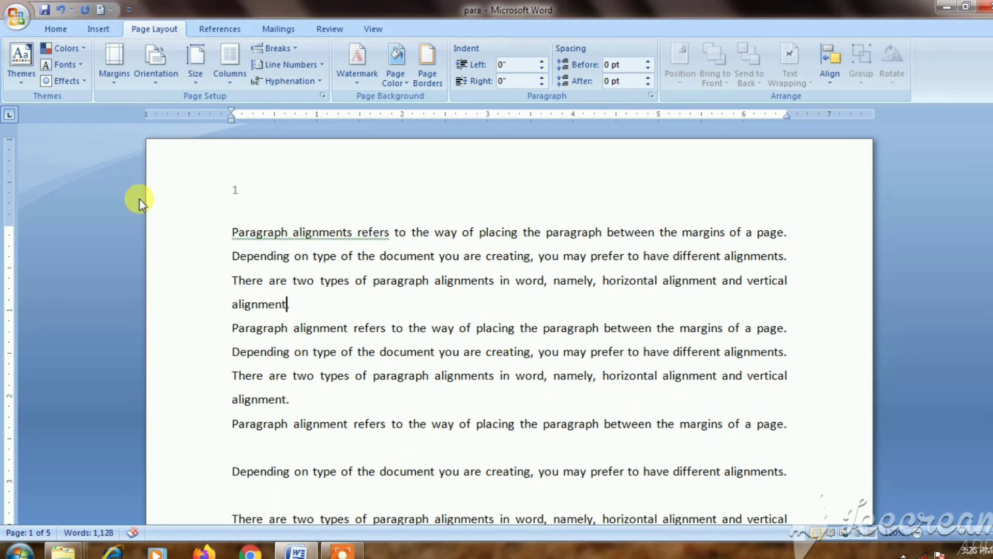
{"action": "left_click", "coordinate": [61, 29]}
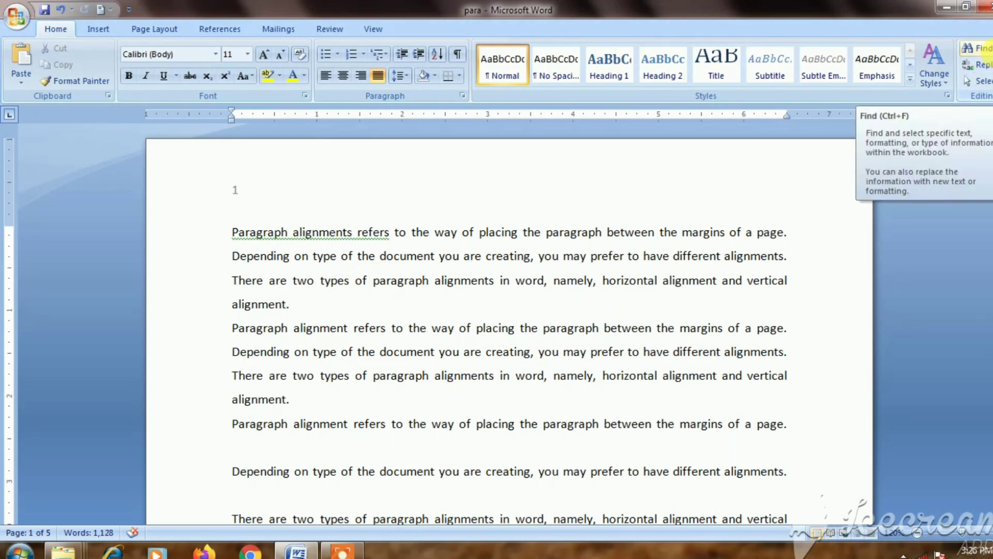
Step: Find the first occurrence of 'alignment' in the Find and Replace dialog
{"action": "left_click", "coordinate": [974, 49]}
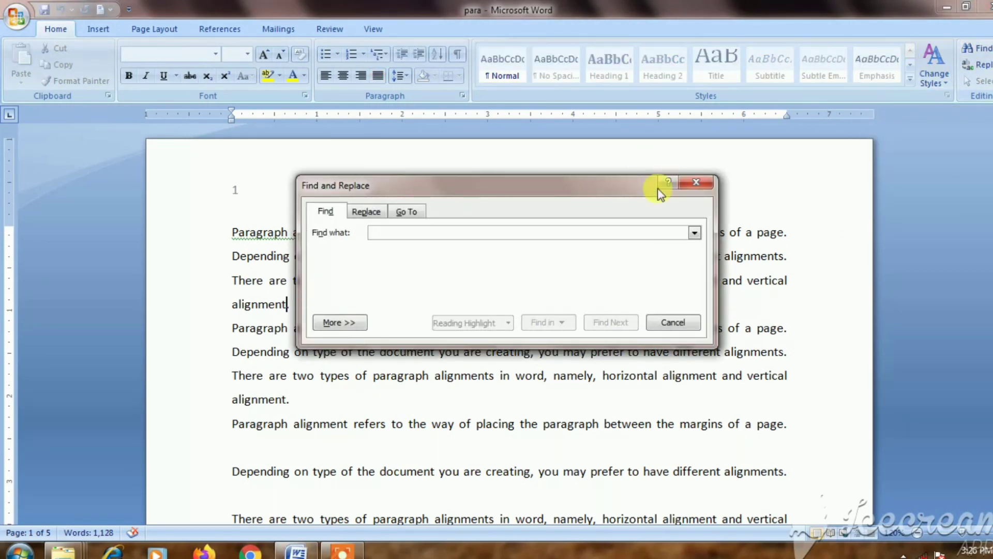
{"action": "type", "text": "alignment"}
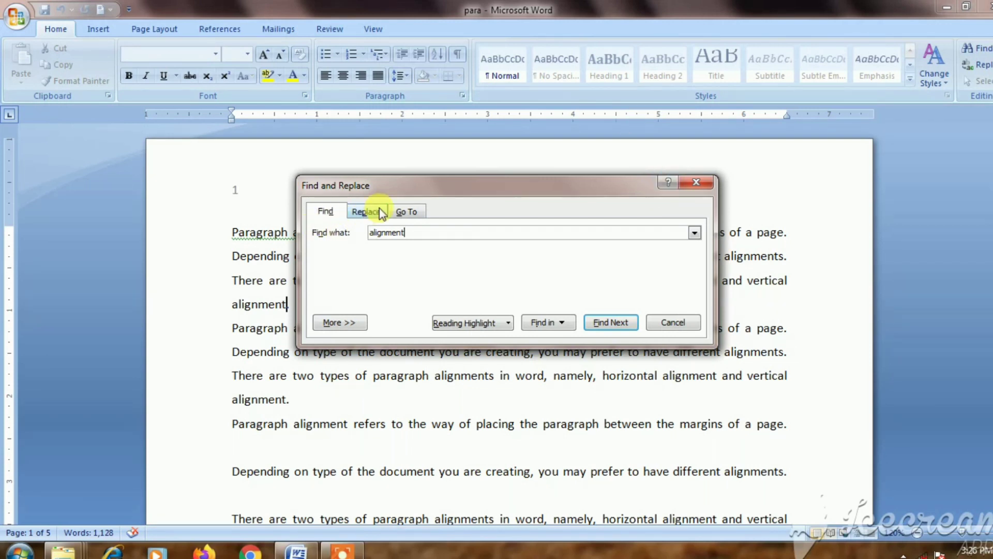
{"action": "left_click", "coordinate": [367, 211]}
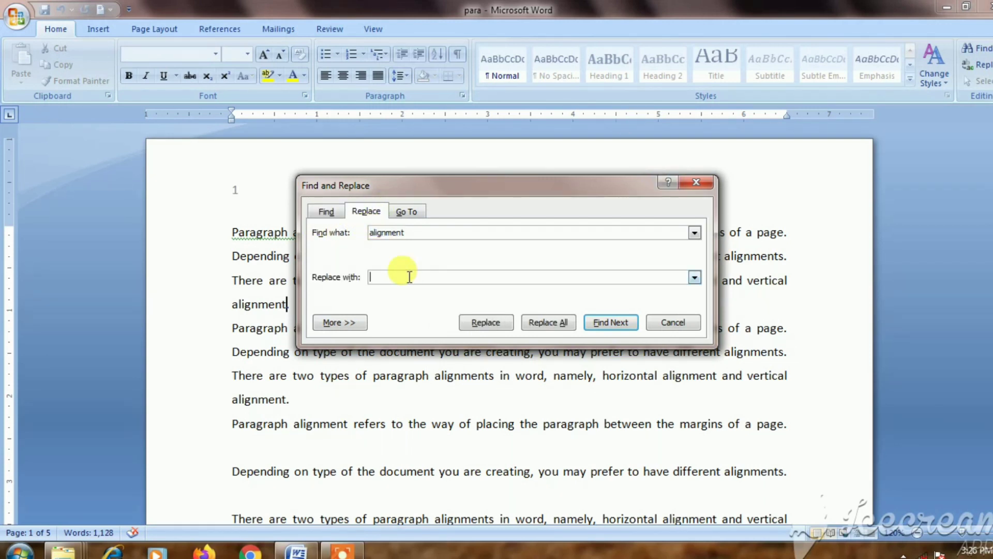
{"action": "type", "text": "alignments"}
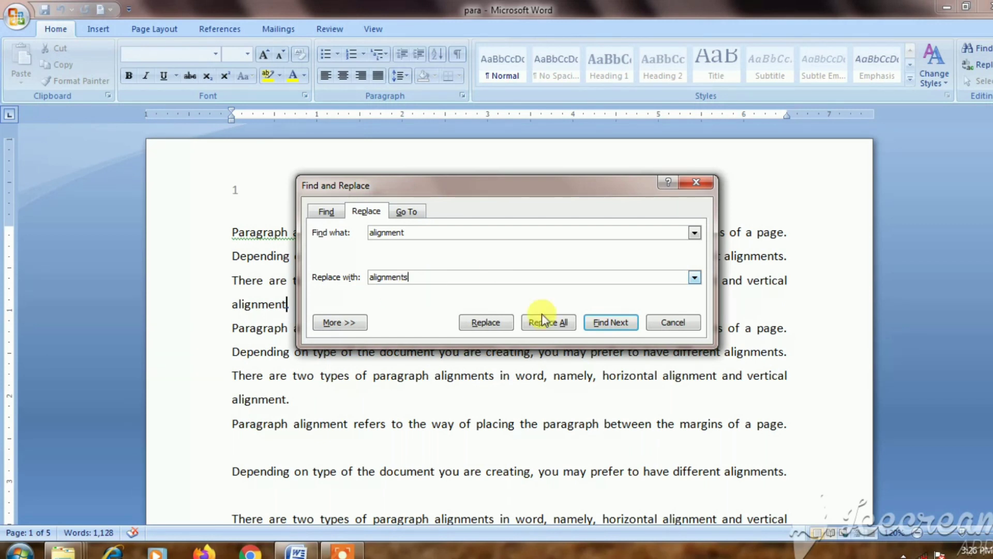
{"action": "left_click", "coordinate": [465, 317]}
{"action": "left_click_drag", "start_coordinate": [459, 182], "coordinate": [746, 184]}
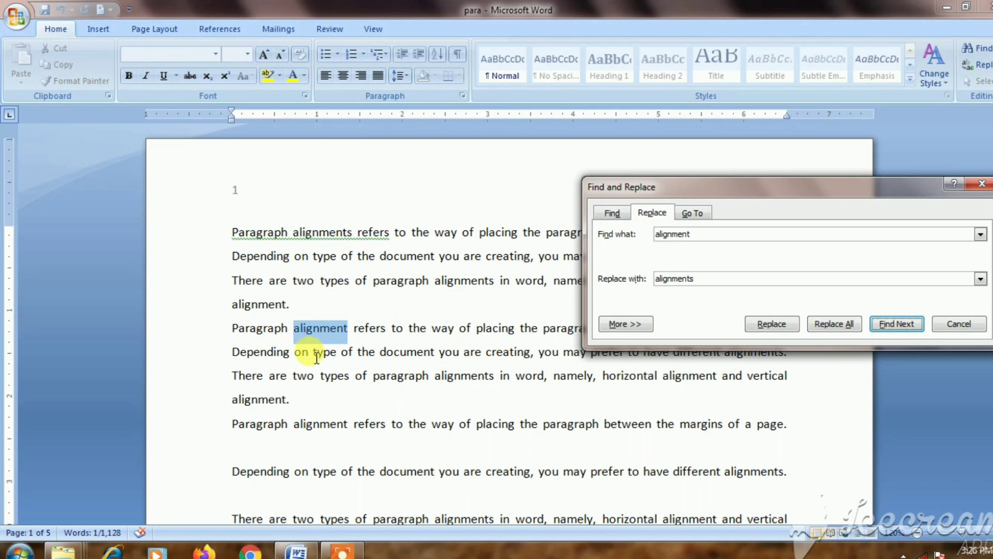
Step: Replace every 'alignment' with 'alignments', finishing with Replace All
{"action": "left_click", "coordinate": [772, 323]}
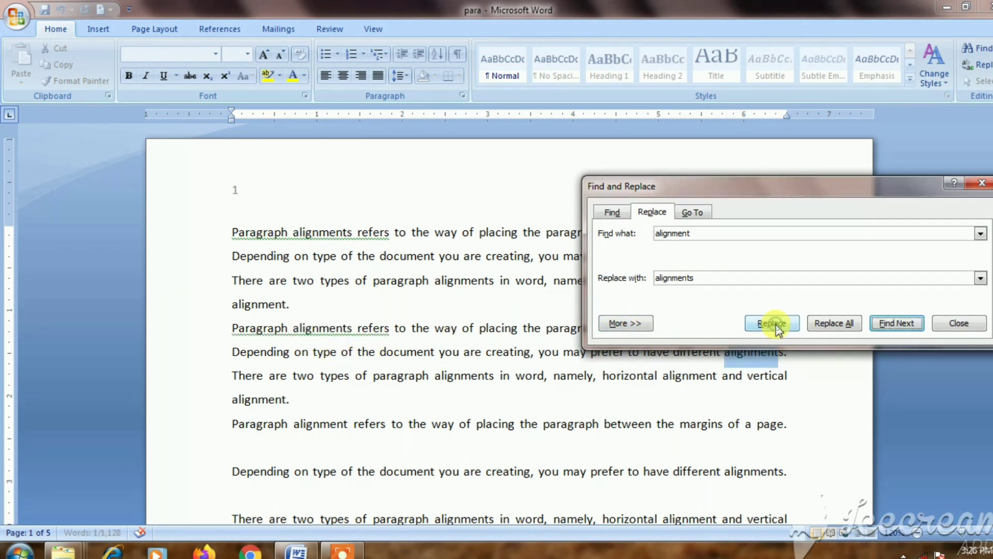
{"action": "left_click", "coordinate": [776, 326]}
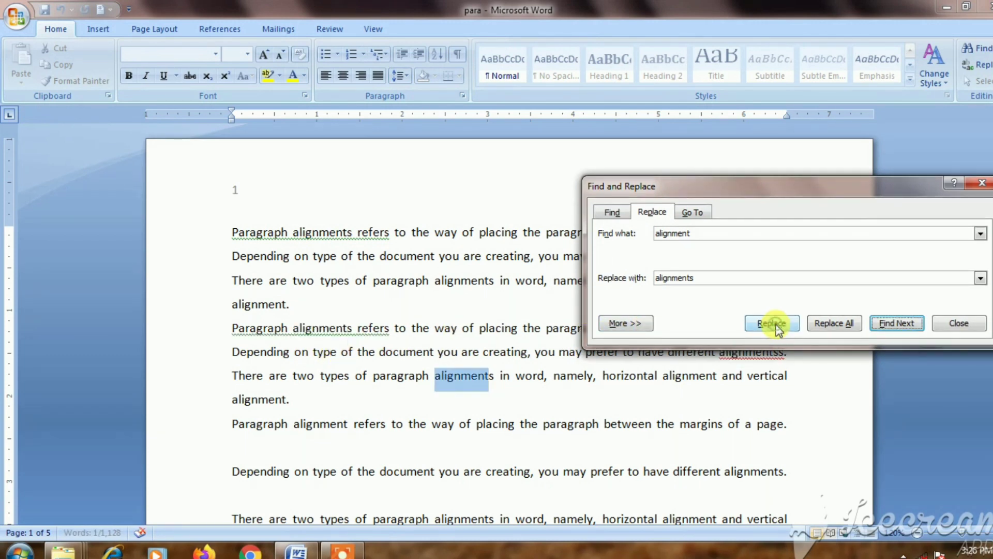
{"action": "left_click", "coordinate": [776, 326]}
{"action": "left_click", "coordinate": [776, 326]}
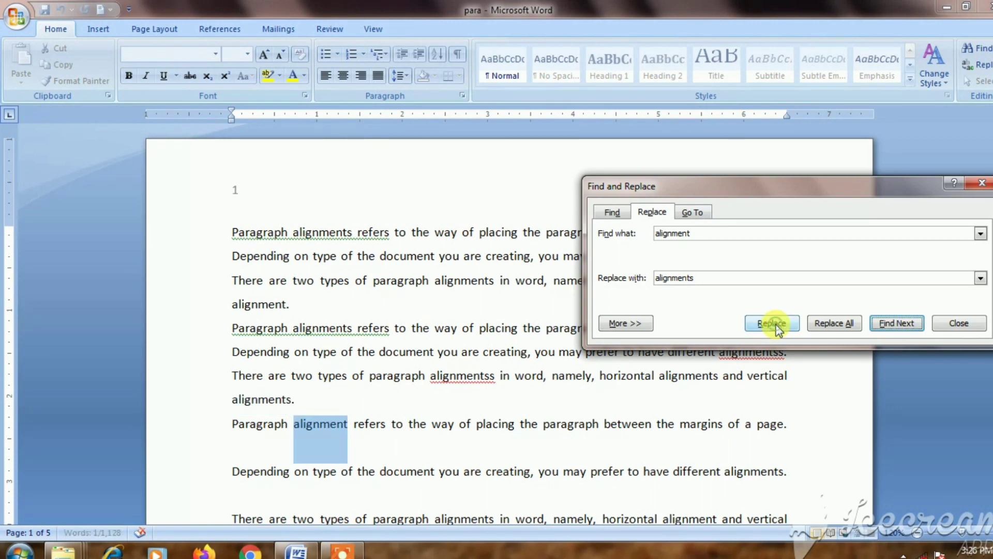
{"action": "left_click", "coordinate": [815, 321]}
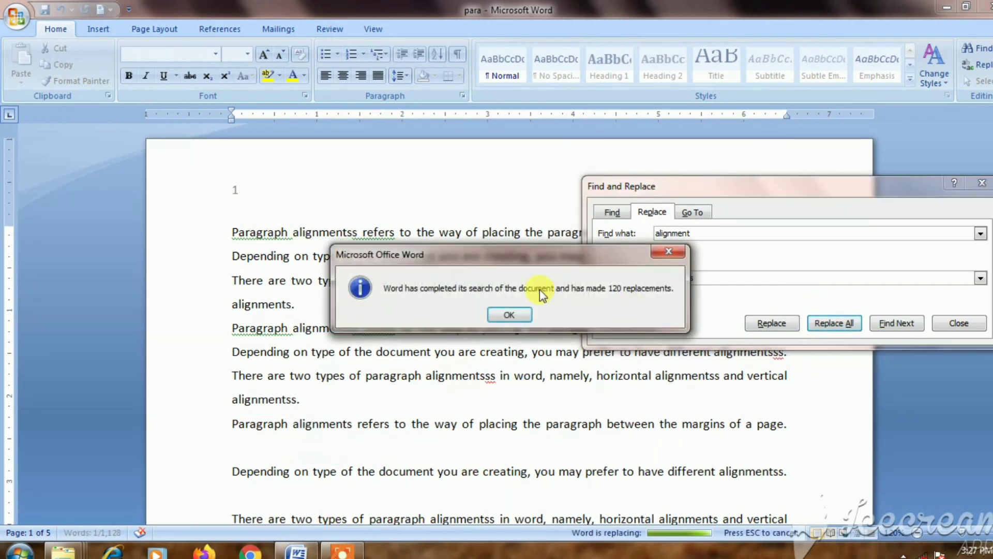
{"action": "left_click", "coordinate": [499, 320]}
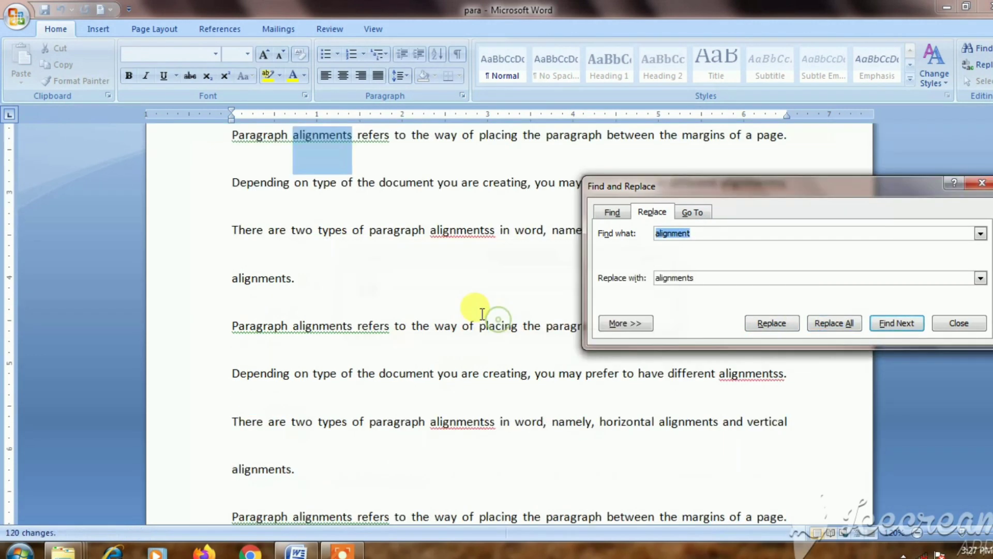
{"action": "left_click", "coordinate": [962, 324]}
{"action": "scroll", "coordinate": [225, 253], "scroll_direction": "up", "scroll_amount": 5}
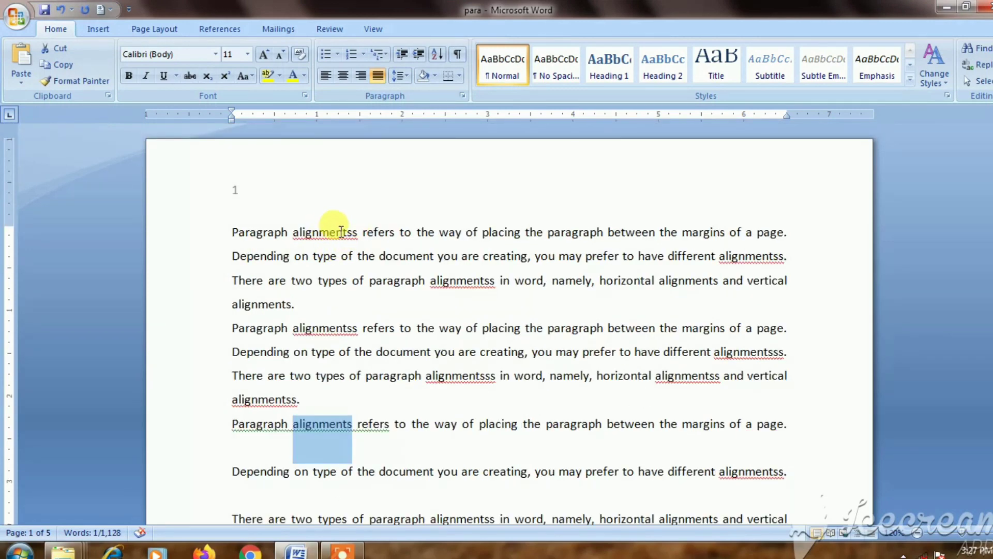
Step: Replace all 52 'alignmentss' with 'alignments'
{"action": "left_click_drag", "start_coordinate": [348, 233], "coordinate": [358, 233]}
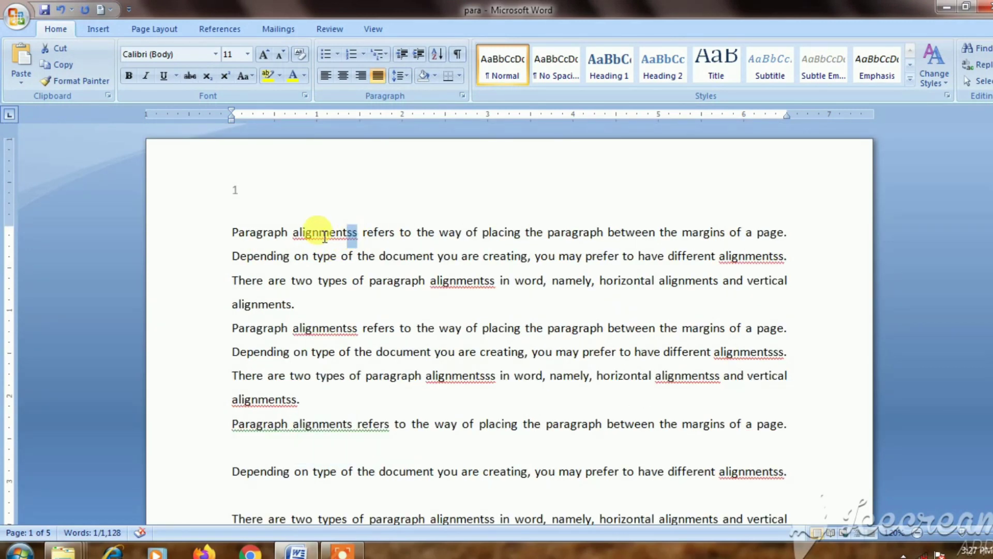
{"action": "left_click", "coordinate": [294, 232]}
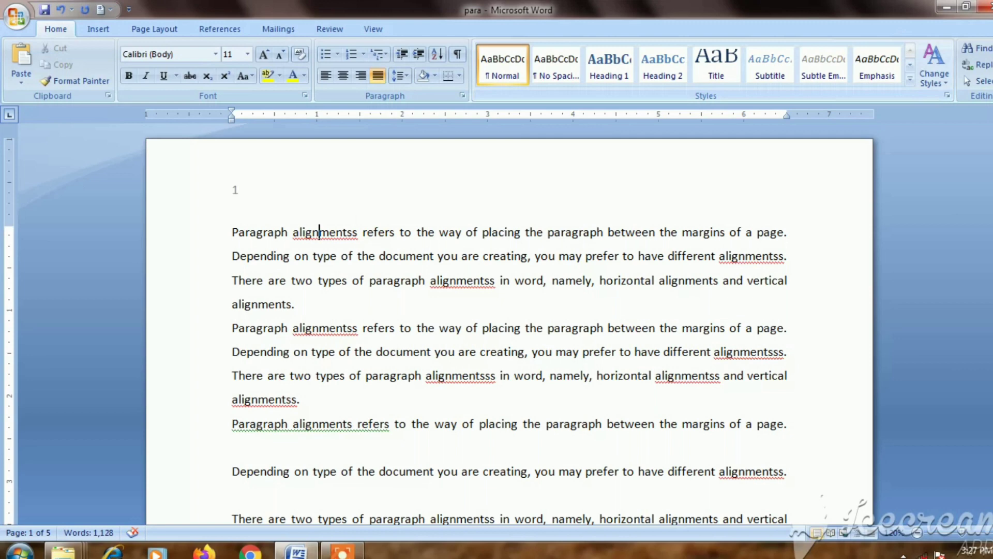
{"action": "left_click", "coordinate": [976, 48]}
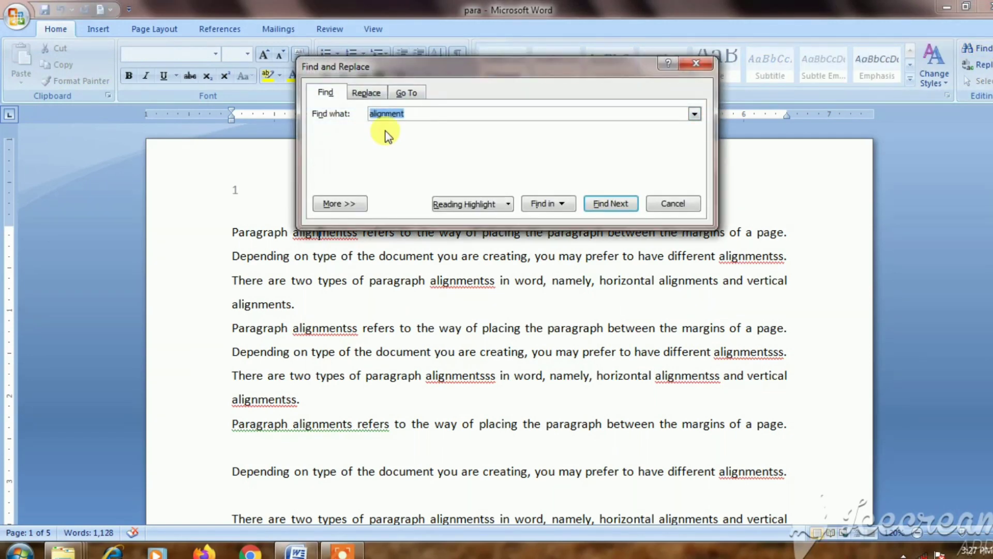
{"action": "left_click", "coordinate": [426, 115]}
{"action": "type", "text": "ss"}
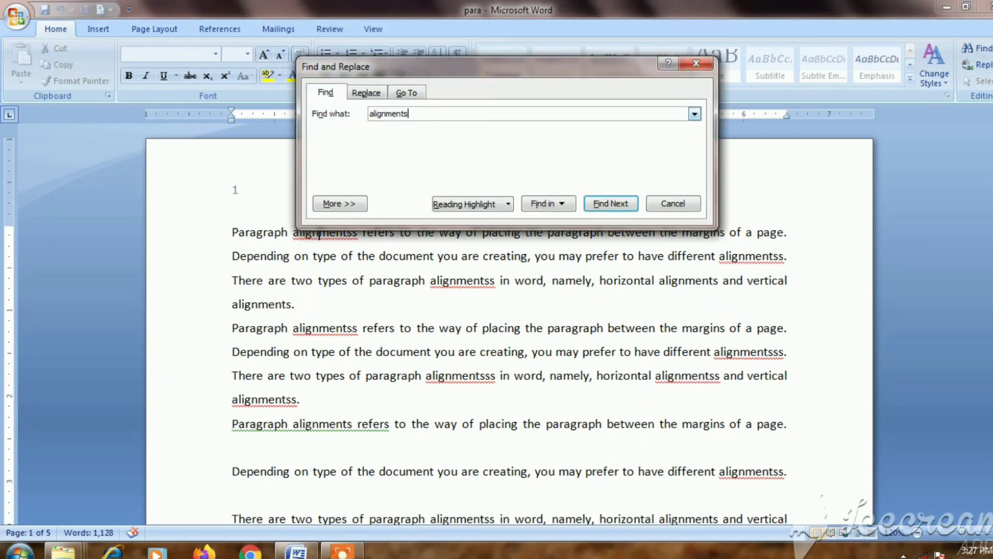
{"action": "left_click", "coordinate": [365, 93]}
{"action": "left_click", "coordinate": [413, 157]}
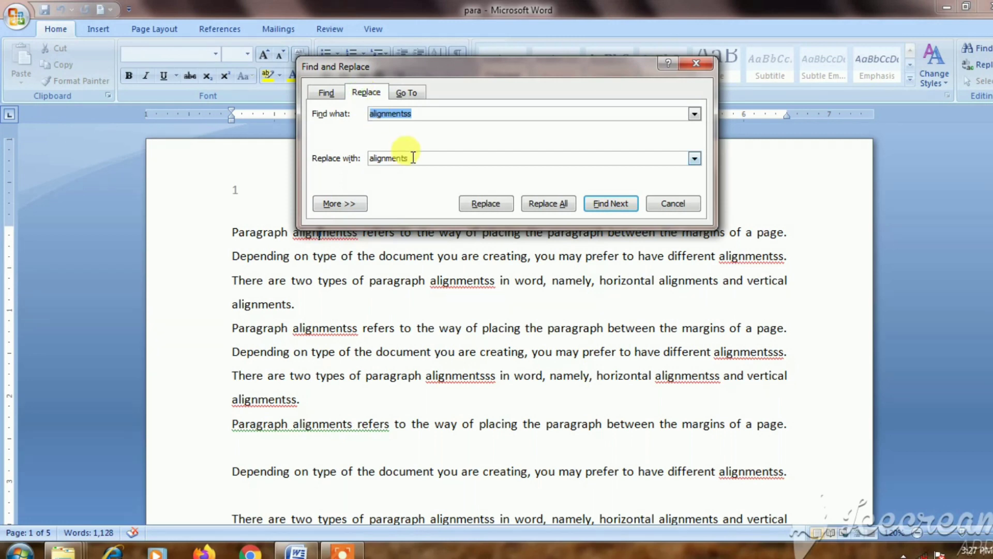
{"action": "left_click", "coordinate": [546, 204]}
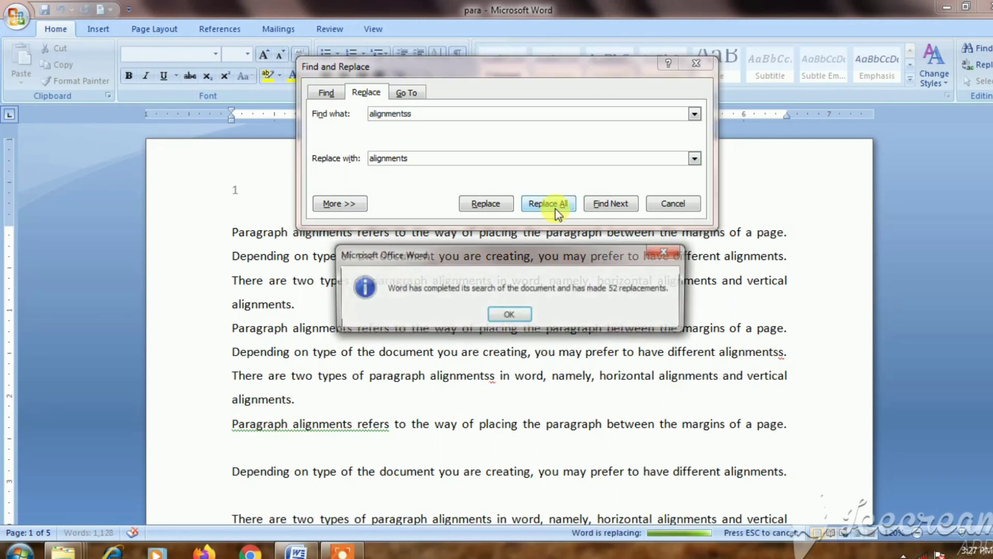
{"action": "left_click", "coordinate": [510, 315]}
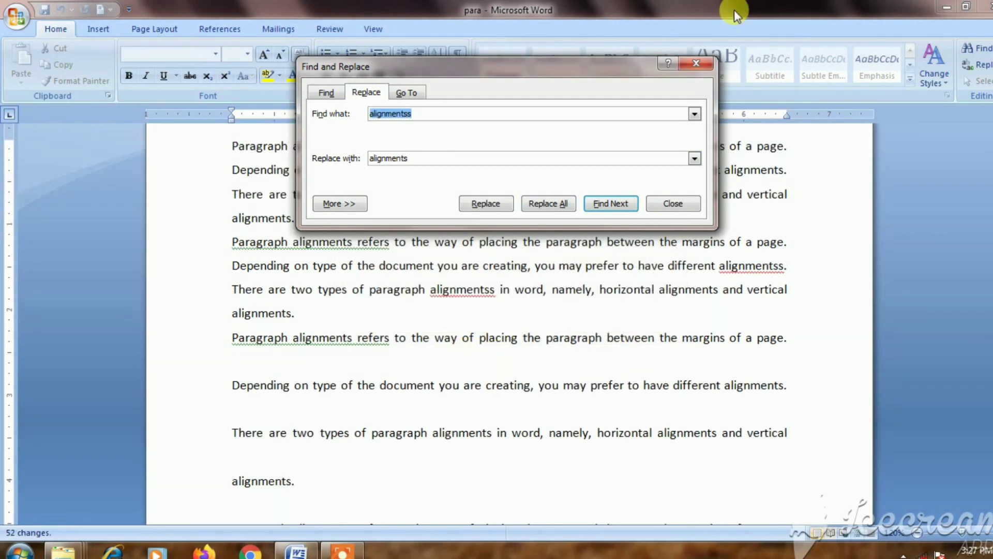
{"action": "left_click", "coordinate": [696, 65]}
{"action": "scroll", "coordinate": [344, 200], "scroll_direction": "up", "scroll_amount": 2}
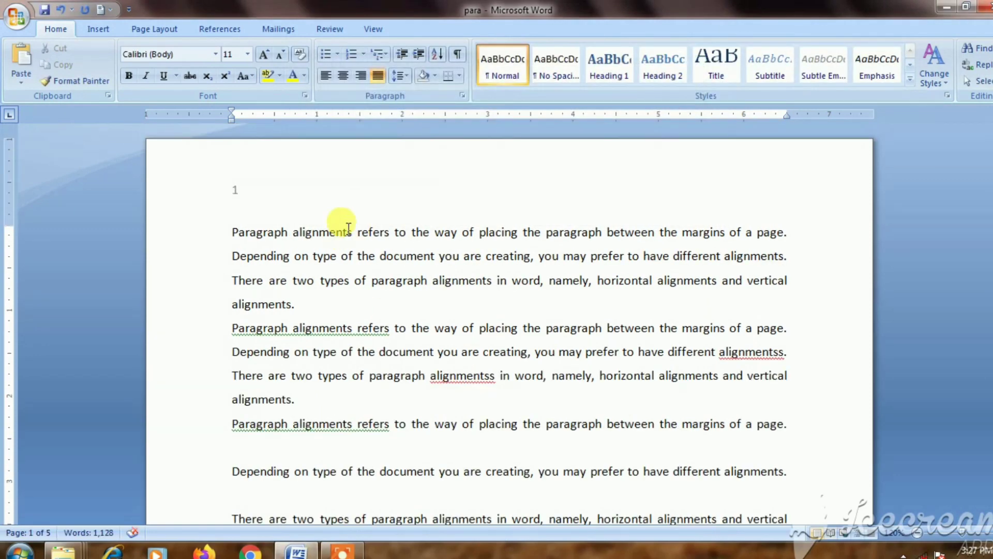
Step: Correct 'alignmentss' in the second paragraph to the suggested 'alignments'
{"action": "left_click", "coordinate": [344, 327]}
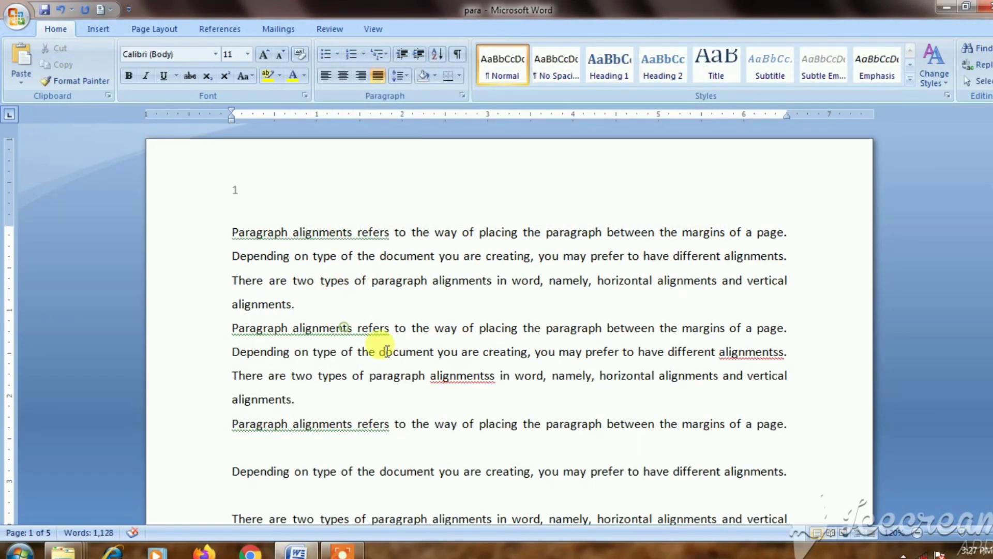
{"action": "left_click", "coordinate": [485, 377]}
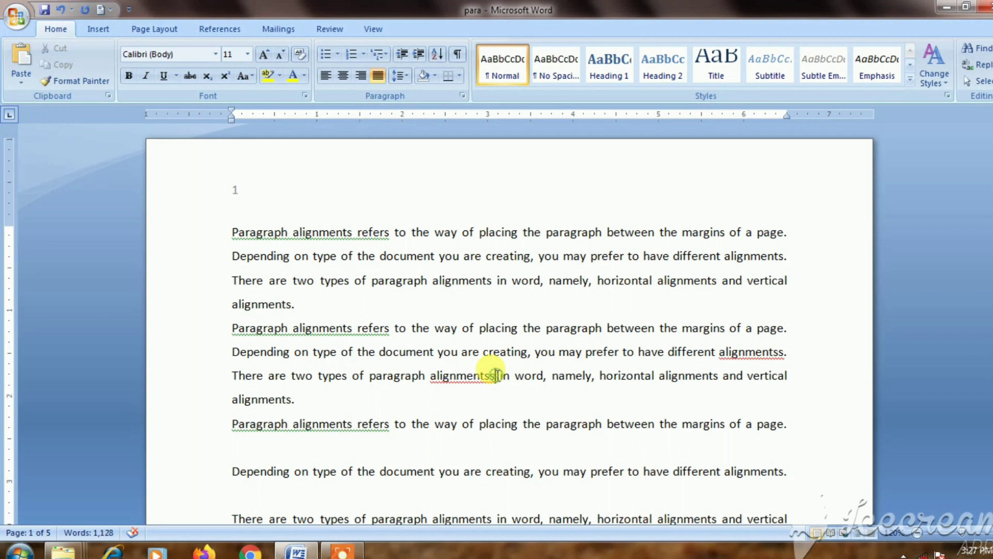
{"action": "left_click_drag", "start_coordinate": [495, 377], "coordinate": [435, 381]}
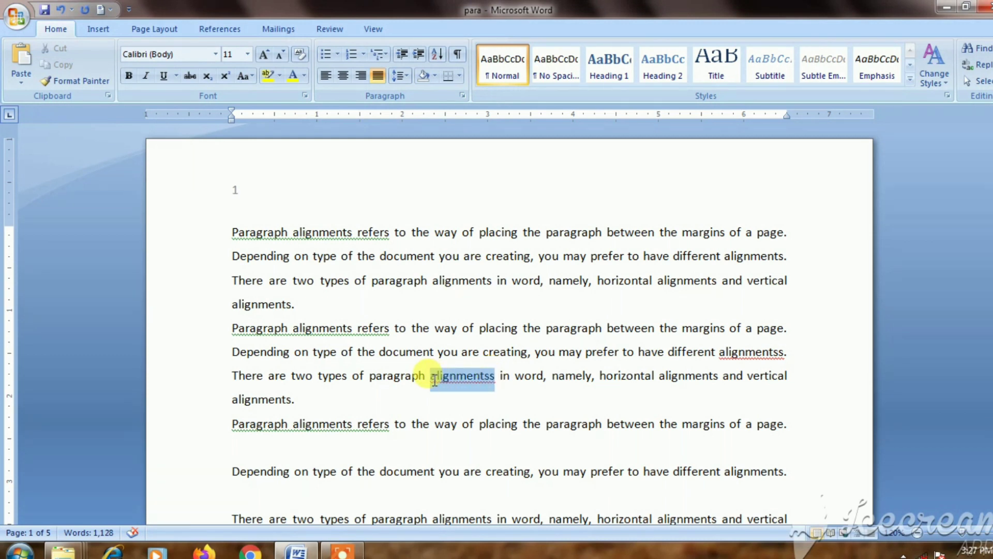
{"action": "right_click", "coordinate": [477, 379]}
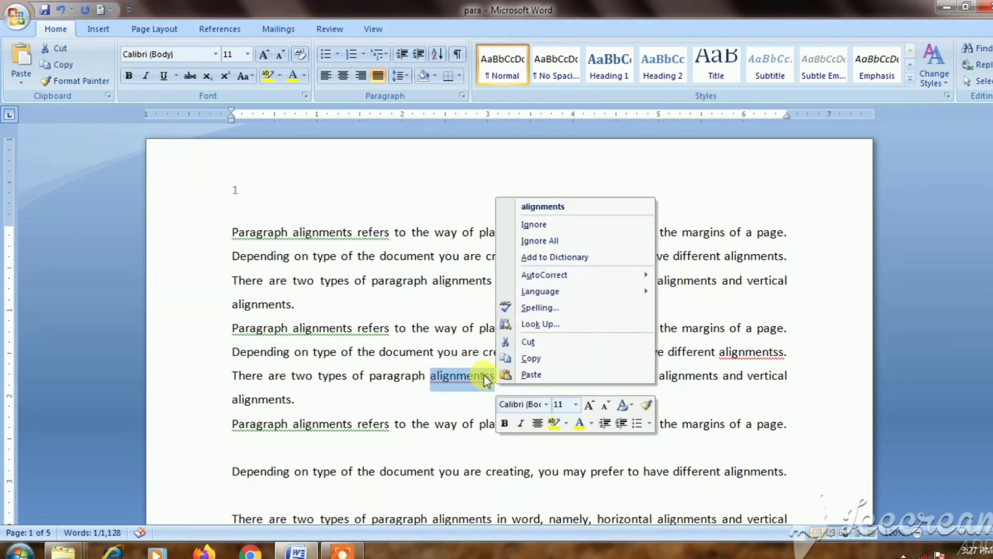
{"action": "left_click", "coordinate": [542, 206]}
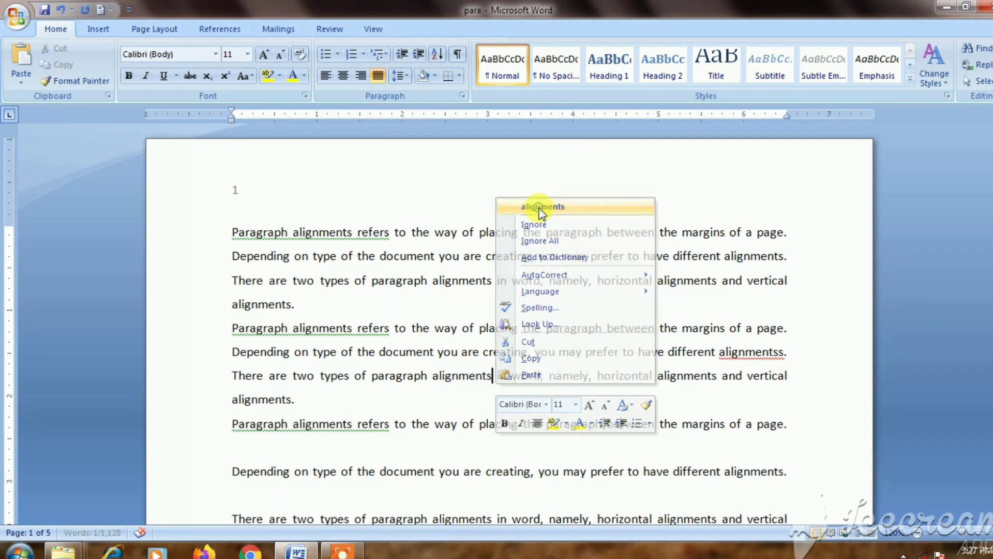
{"action": "scroll", "coordinate": [563, 264], "scroll_direction": "down", "scroll_amount": 3}
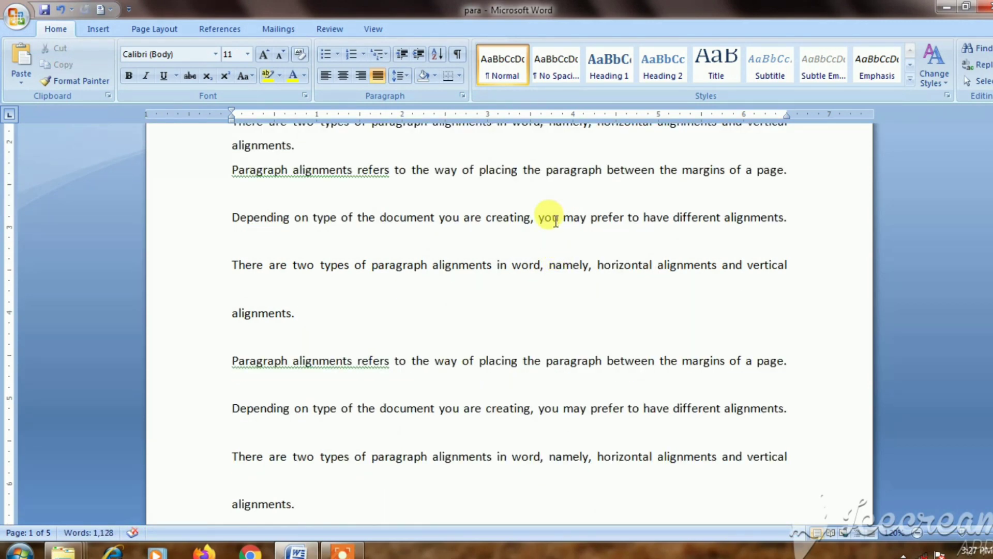
{"action": "scroll", "coordinate": [565, 232], "scroll_direction": "down", "scroll_amount": 1}
Step: Undo the correction twice, leaving one 'alignmentss' in the second paragraph
{"action": "key", "text": "ctrl+z"}
{"action": "scroll", "coordinate": [563, 233], "scroll_direction": "down", "scroll_amount": 1}
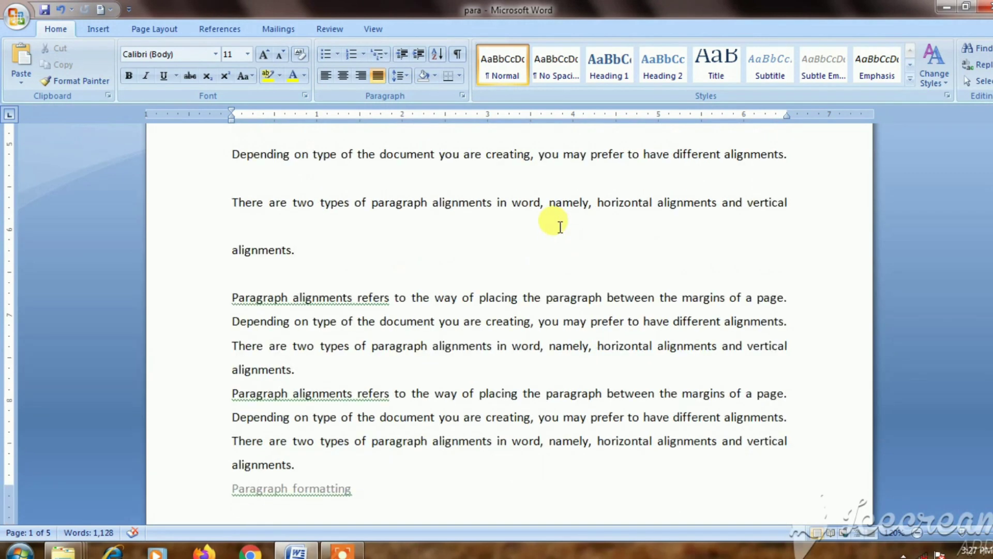
{"action": "scroll", "coordinate": [544, 218], "scroll_direction": "down", "scroll_amount": 1}
{"action": "key", "text": "ctrl+z"}
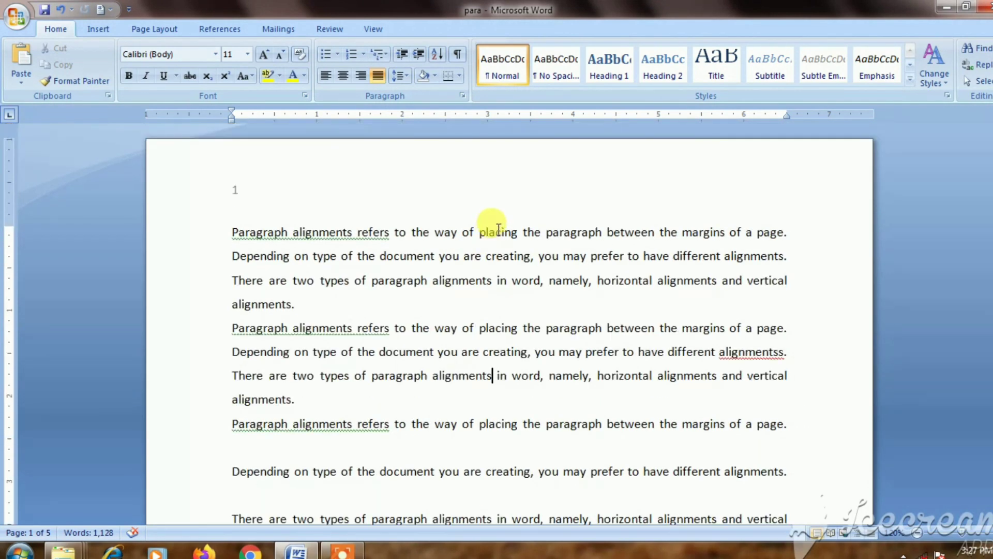
{"action": "left_click", "coordinate": [99, 30]}
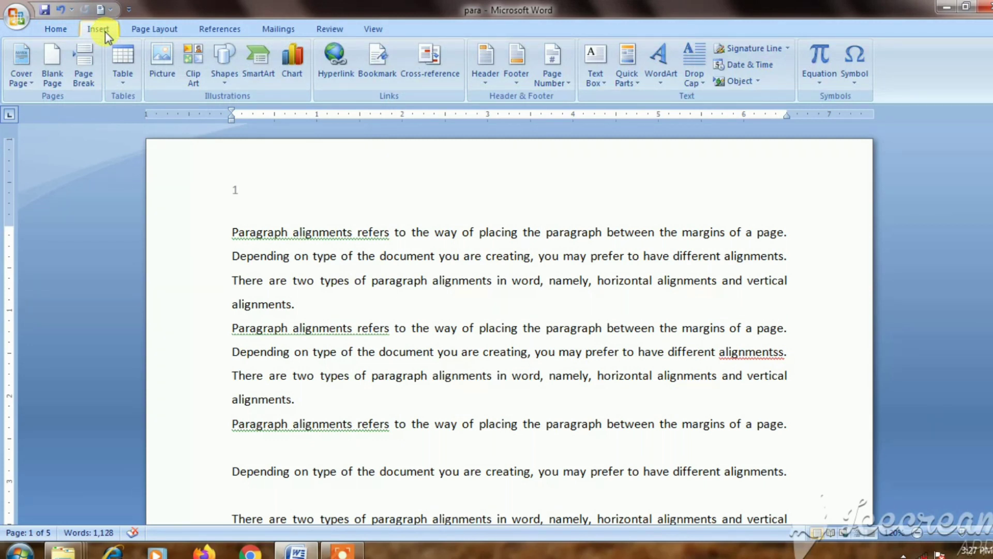
Step: Insert two circled 17 symbols from Enclosed Alphanumerics after 'alignments'
{"action": "left_click", "coordinate": [862, 71]}
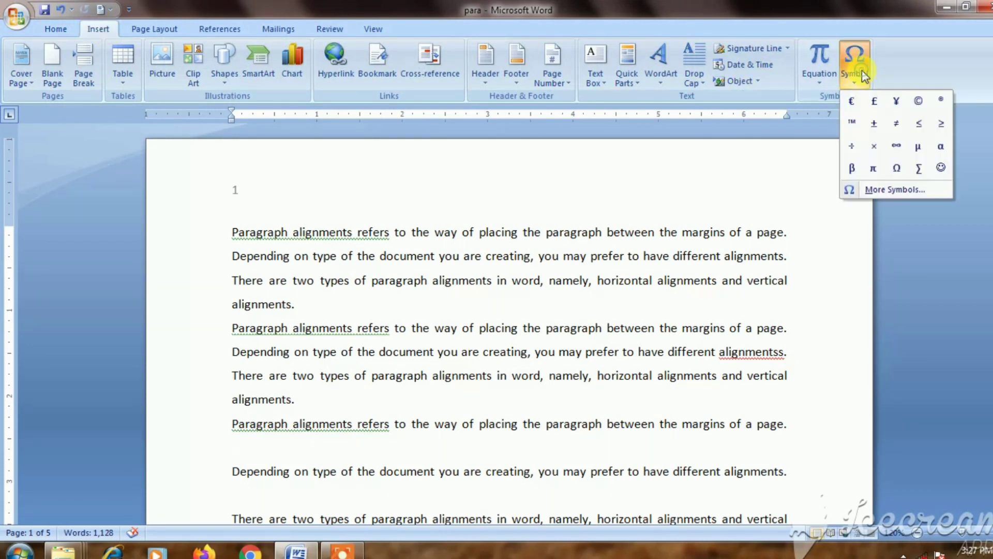
{"action": "left_click", "coordinate": [883, 192]}
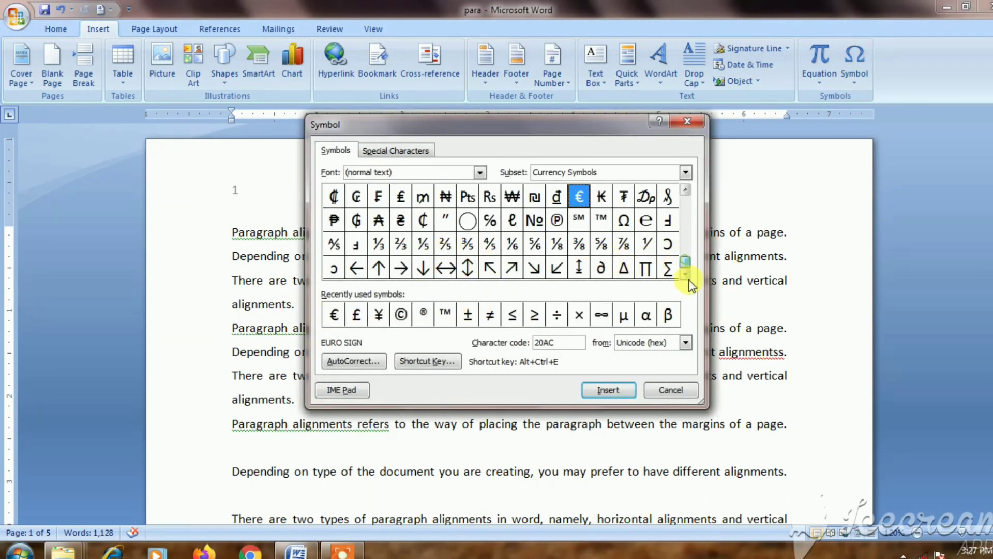
{"action": "left_click_drag", "start_coordinate": [690, 284], "coordinate": [687, 279]}
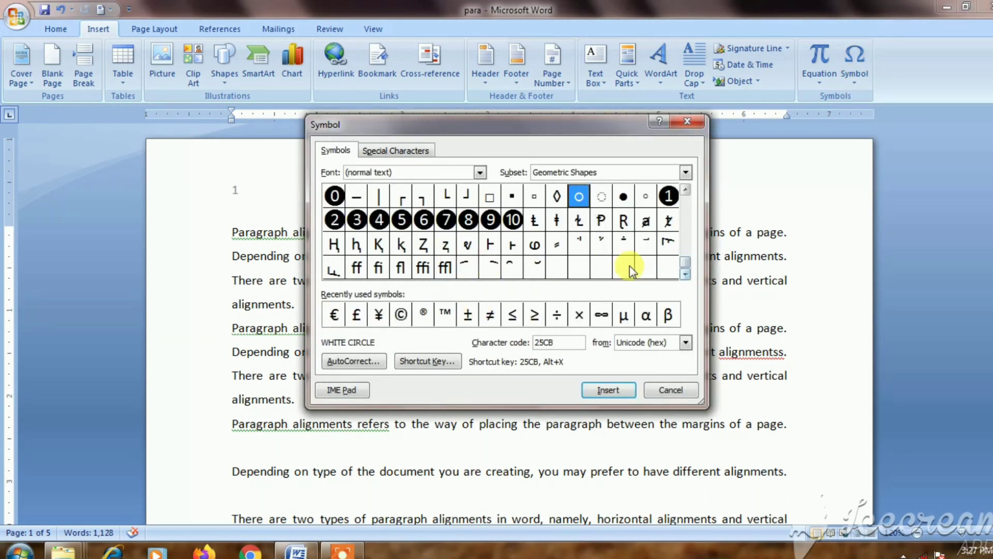
{"action": "left_click", "coordinate": [468, 197]}
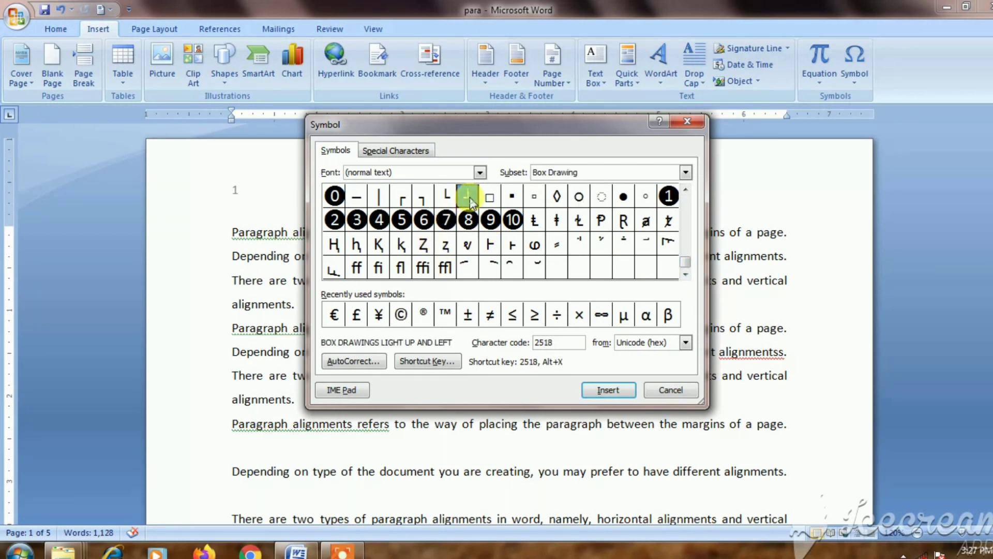
{"action": "left_click", "coordinate": [686, 190]}
{"action": "left_click", "coordinate": [686, 191]}
{"action": "left_click", "coordinate": [603, 221]}
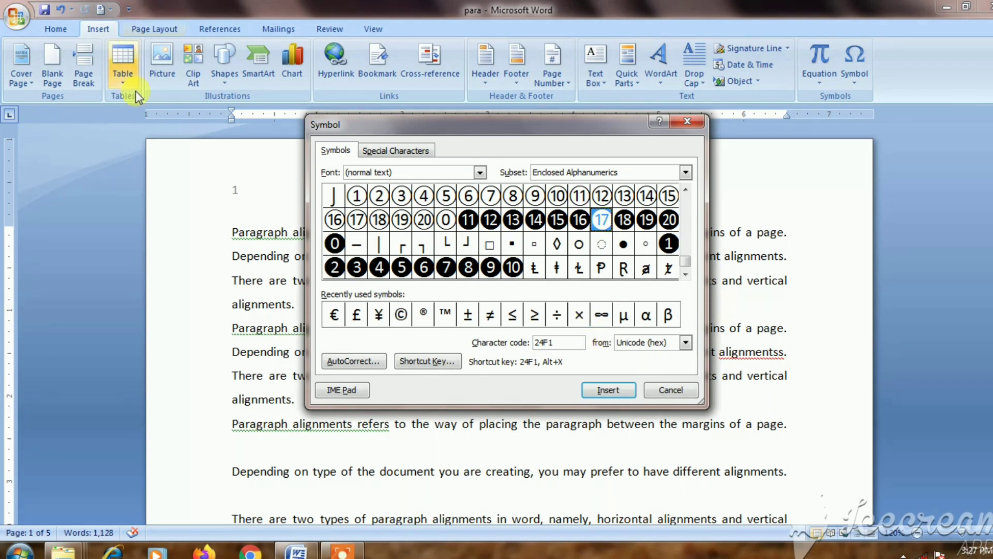
{"action": "left_click", "coordinate": [599, 391]}
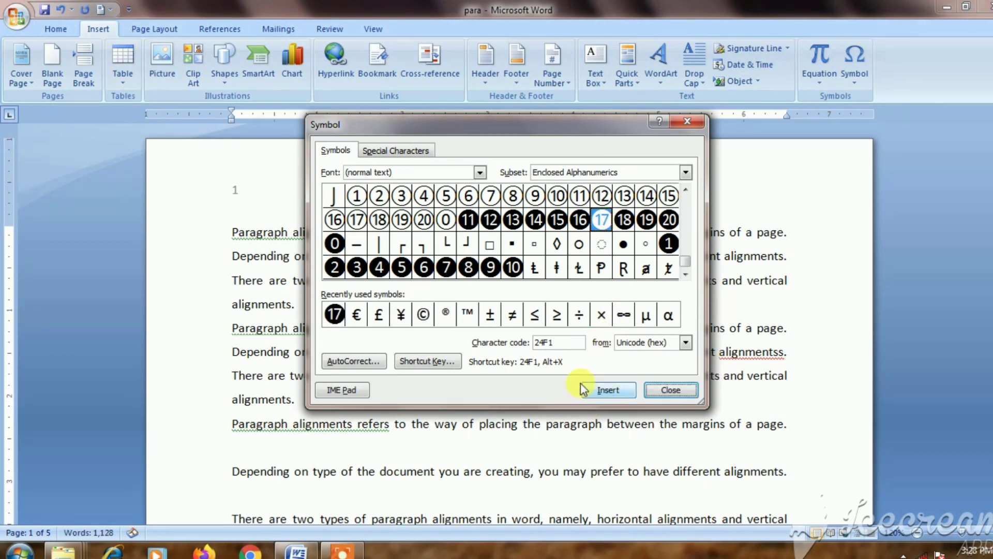
{"action": "left_click", "coordinate": [610, 392]}
{"action": "left_click", "coordinate": [678, 394]}
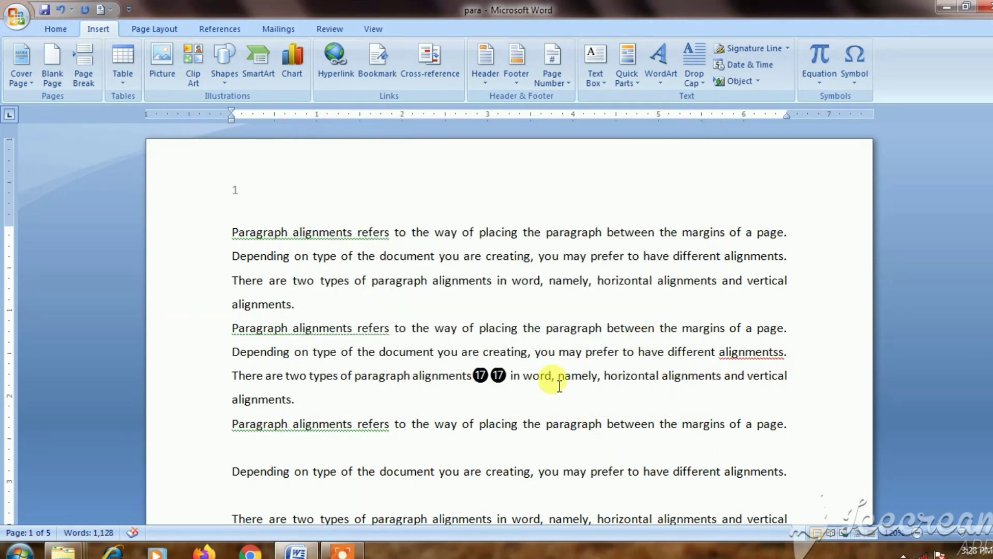
Step: Add a β after the circled 17s and save the document
{"action": "left_click", "coordinate": [508, 377]}
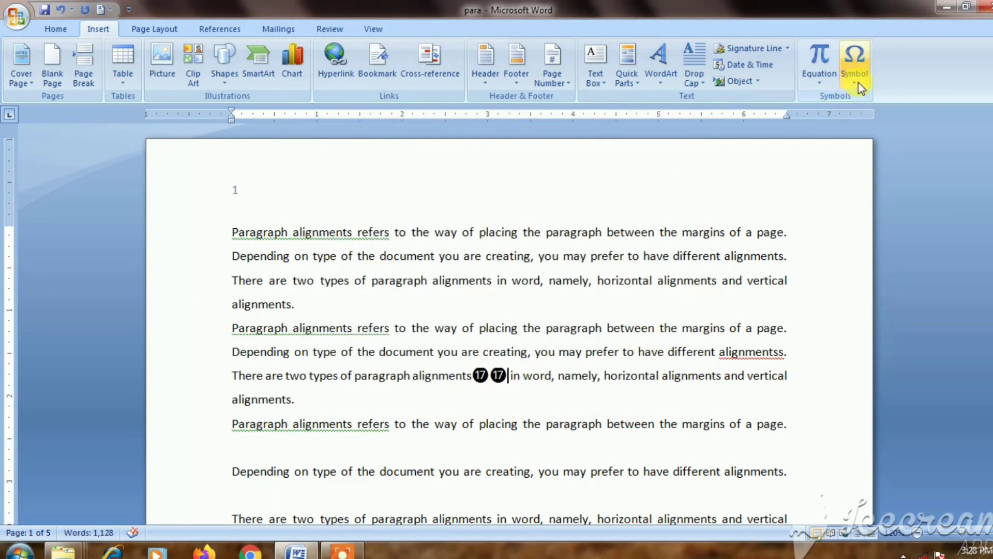
{"action": "left_click", "coordinate": [859, 82]}
{"action": "left_click", "coordinate": [875, 168]}
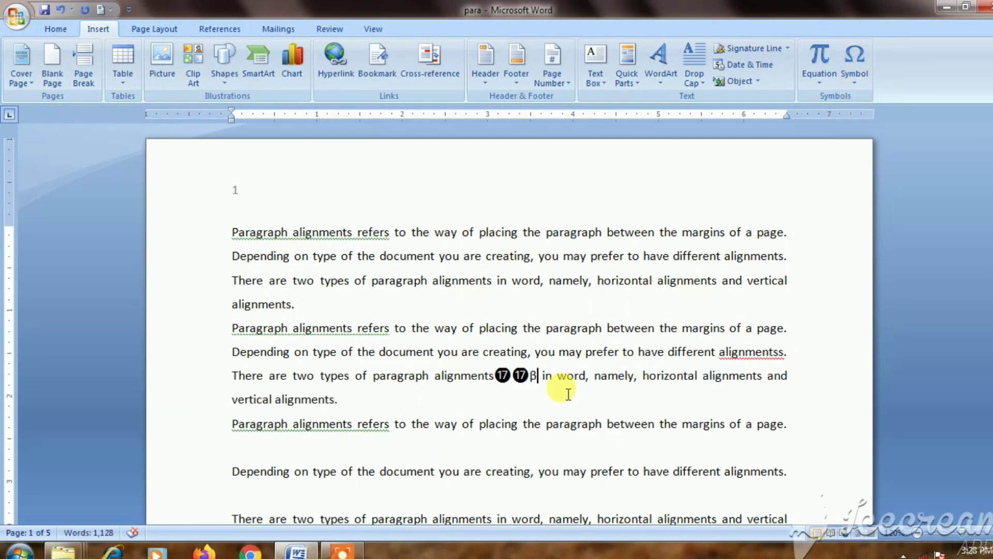
{"action": "key", "text": "ctrl+s"}
{"action": "left_click", "coordinate": [341, 553]}
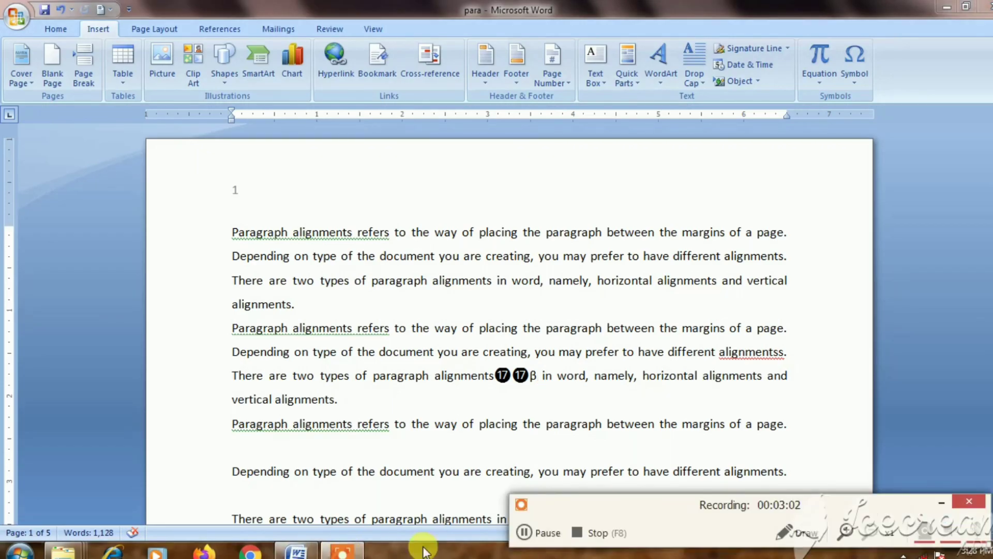